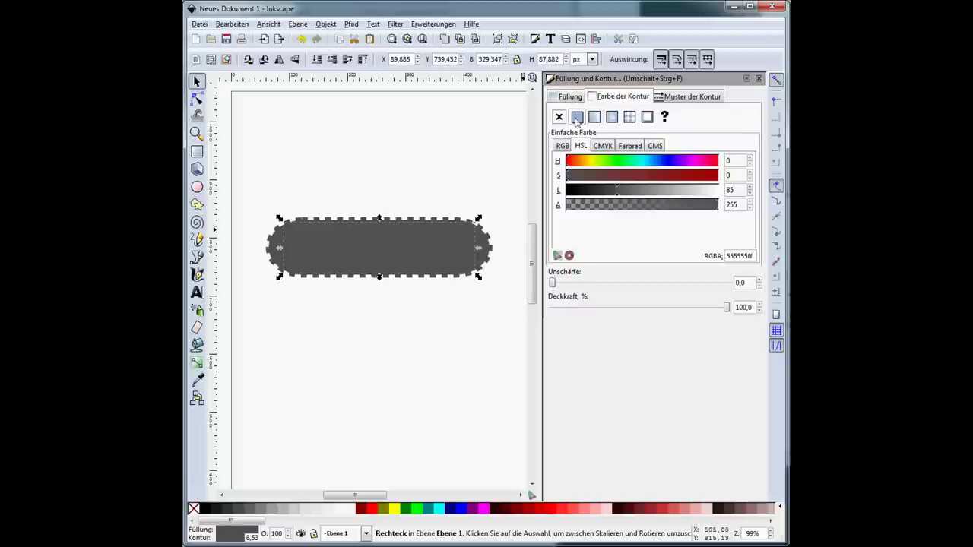
# Step: Give the inner track shape a thinner solid white outline of about 4.6 px and widen it to about 365 px within the tread
pyautogui.click(690, 96)
pyautogui.click(673, 192)
pyautogui.click(679, 186)
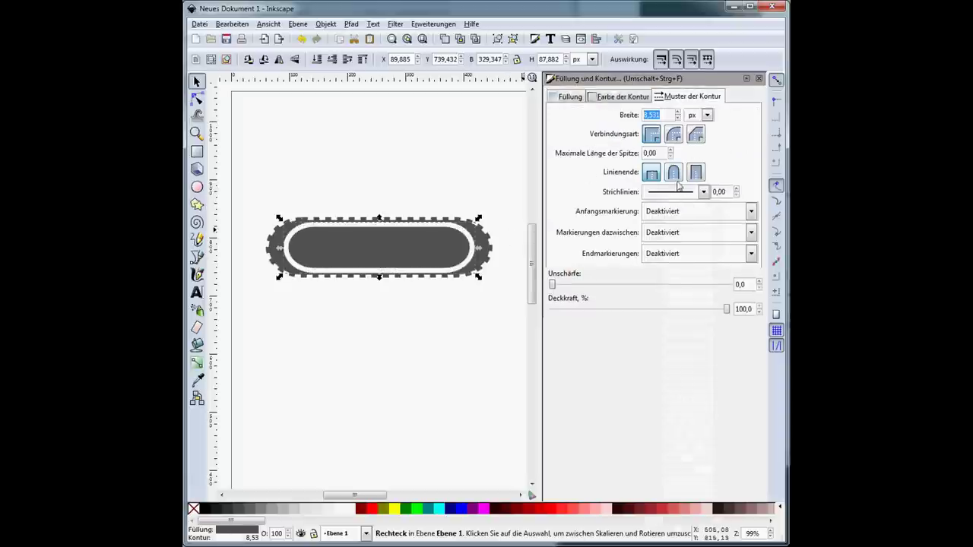
pyautogui.click(677, 111)
pyautogui.moveTo(269, 248)
pyautogui.mouseDown()
pyautogui.moveTo(266, 259)
pyautogui.moveTo(278, 260)
pyautogui.mouseUp()
pyautogui.moveTo(476, 248); pyautogui.dragTo(496, 256)
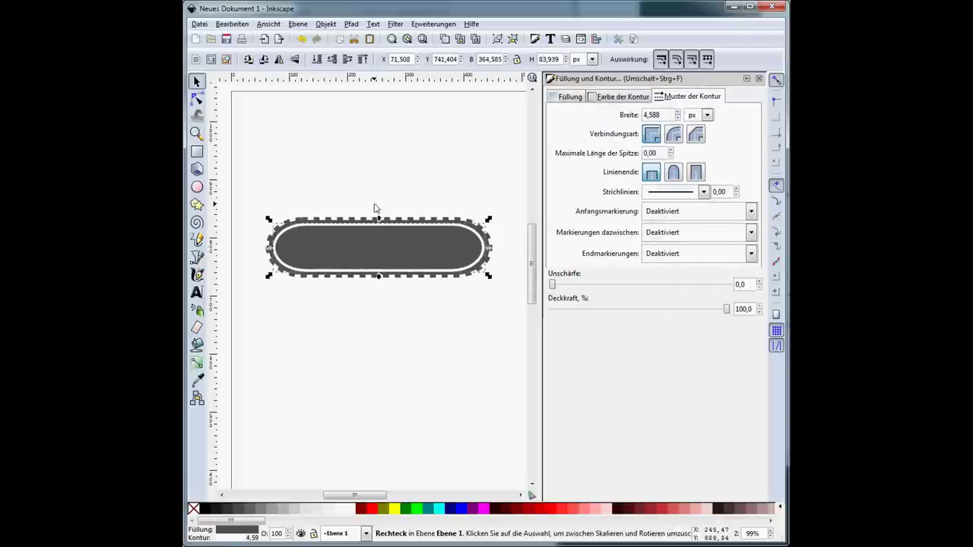
# Step: Draw a white-outlined wheel circle inside the track and duplicate it to make three wheels along its length
pyautogui.click(197, 187)
pyautogui.moveTo(278, 266)
pyautogui.mouseDown()
pyautogui.moveTo(342, 241)
pyautogui.moveTo(314, 244)
pyautogui.moveTo(333, 258)
pyautogui.moveTo(309, 228)
pyautogui.mouseUp()
pyautogui.click(415, 187)
pyautogui.click(408, 59)
pyautogui.click(196, 81)
pyautogui.hotkey('ctrl', 'd')
pyautogui.moveTo(307, 250); pyautogui.dragTo(381, 246)
pyautogui.hotkey('ctrl', 'd')
# Step: Draw a rectangle about 252 × 44 px over the track's upper edge, with square corners and no outline
pyautogui.press('Escape')
pyautogui.press('r')
pyautogui.moveTo(312, 208); pyautogui.dragTo(458, 234)
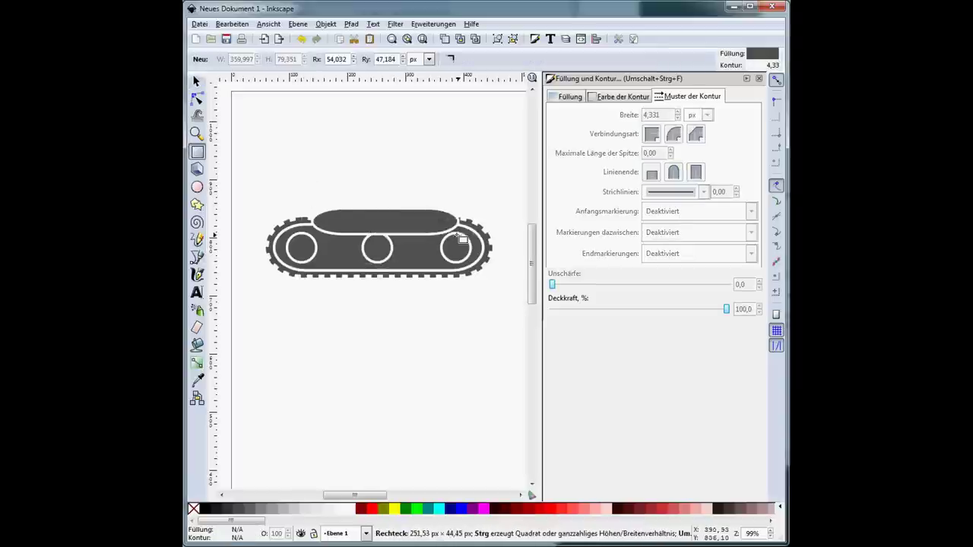
pyautogui.press('s')
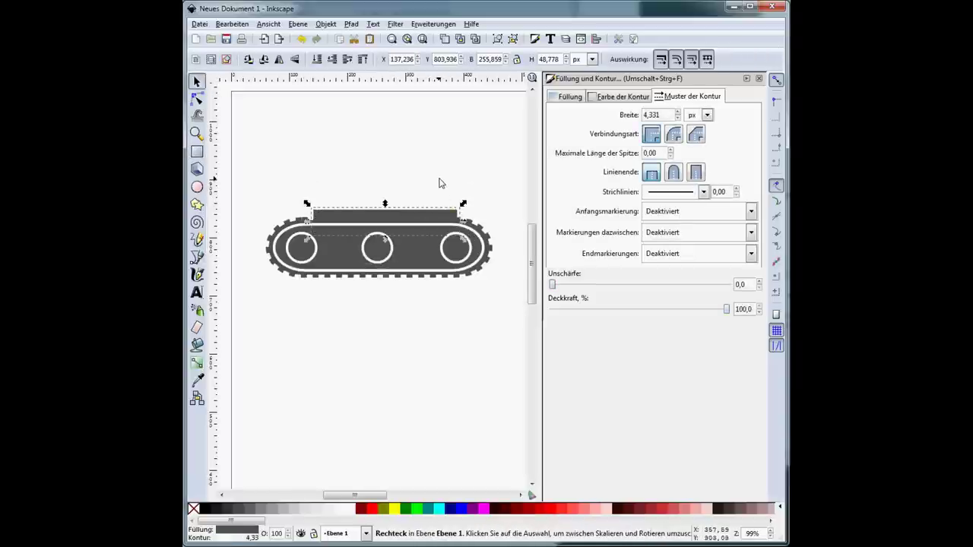
pyautogui.click(617, 95)
pyautogui.click(559, 116)
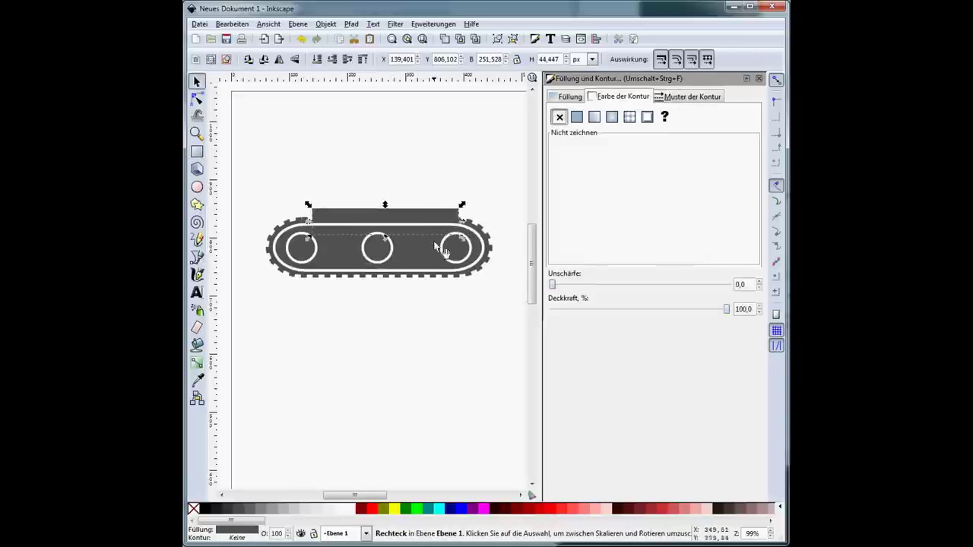
# Step: Centre the rectangle over the track and stack a copy above it, widened to about 329 px, as the robot body
pyautogui.click(369, 218)
pyautogui.click(370, 218)
pyautogui.click(393, 218)
pyautogui.moveTo(393, 219); pyautogui.dragTo(381, 215)
pyautogui.scroll(2, 404, 215)
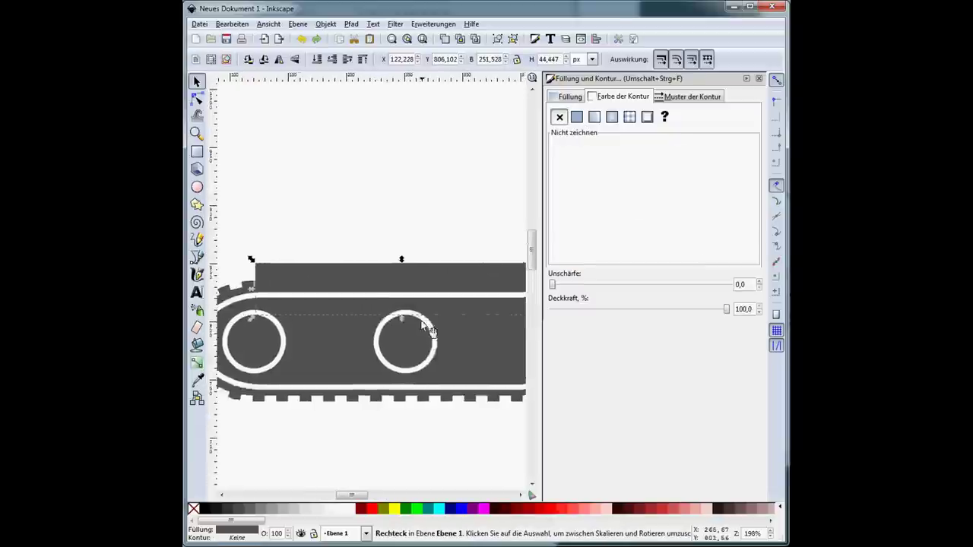
pyautogui.moveTo(357, 336); pyautogui.dragTo(220, 277)
pyautogui.moveTo(333, 271); pyautogui.dragTo(260, 266)
# Step: Add a rounded block about 67 × 19 px on the body's right end, with a narrower copy about 43 px wide above it
pyautogui.hscroll(6, 317, 292)
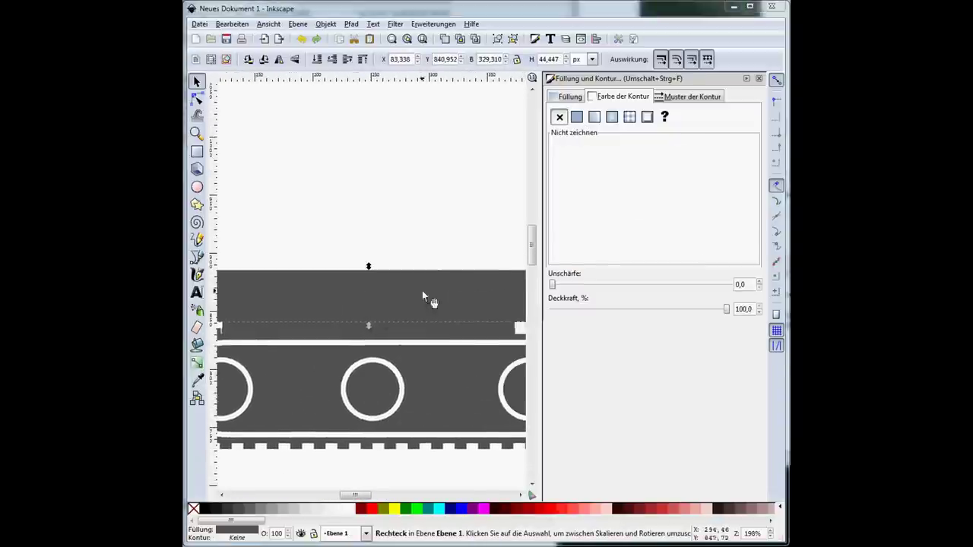
pyautogui.press('r')
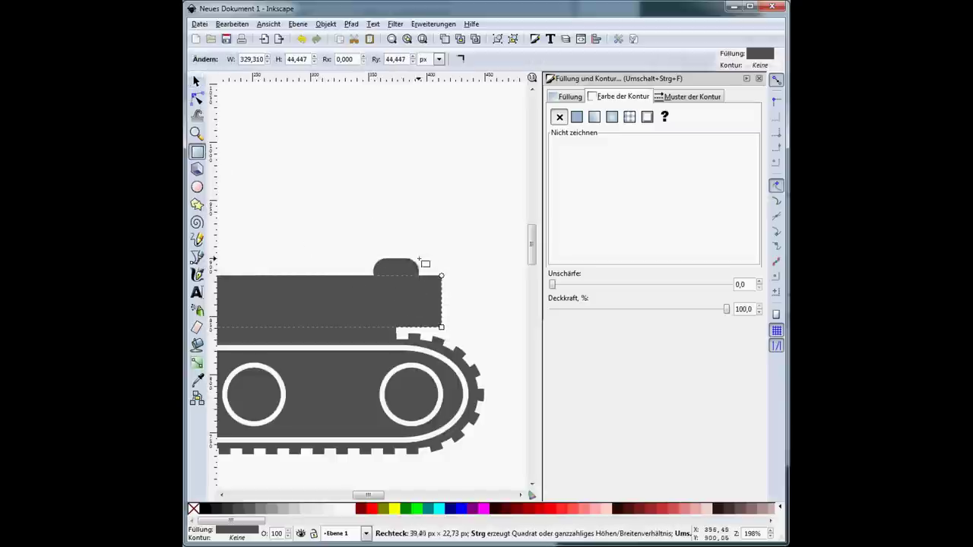
pyautogui.click(196, 81)
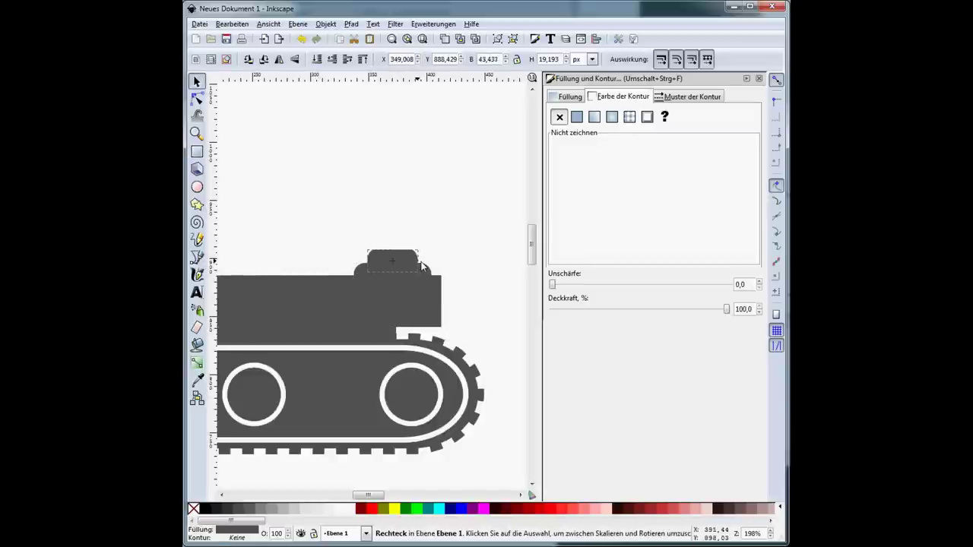
# Step: Stretch the narrower block into a vertical mast about 36 × 166 px with square corners
pyautogui.moveTo(392, 245); pyautogui.dragTo(392, 84)
pyautogui.press('r')
pyautogui.moveTo(419, 217); pyautogui.dragTo(414, 106)
pyautogui.scroll(3, 405, 179)
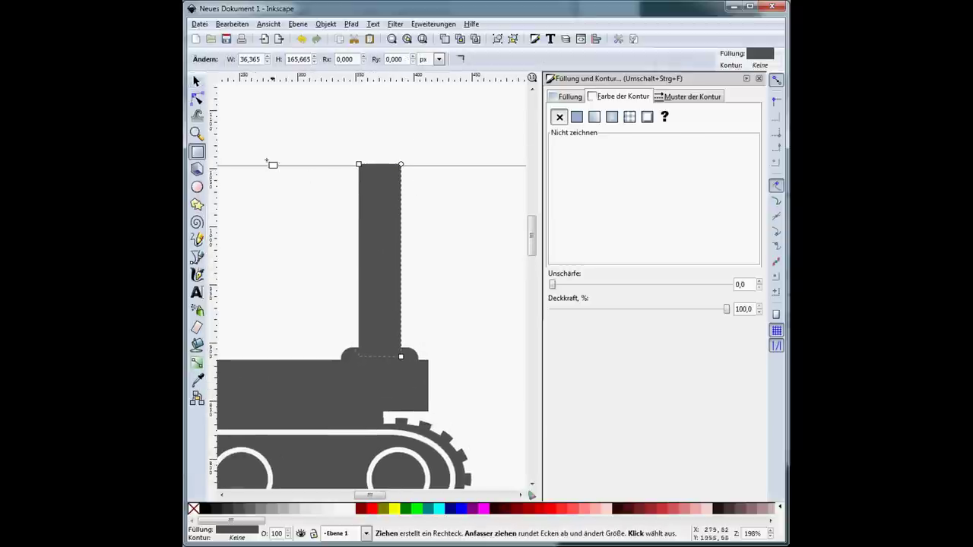
# Step: Select the entire robot drawing and move it down on the page
pyautogui.click(196, 82)
pyautogui.press('5')
pyautogui.scroll(3, 289, 279)
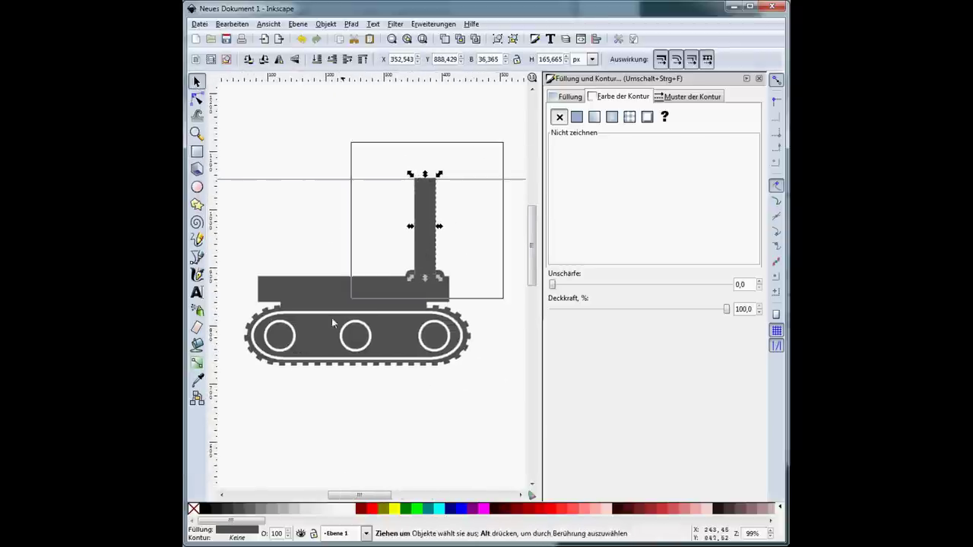
pyautogui.hotkey('ctrl', 'a')
pyautogui.moveTo(380, 370)
pyautogui.mouseDown()
pyautogui.moveTo(391, 266)
pyautogui.moveTo(381, 351)
pyautogui.mouseUp()
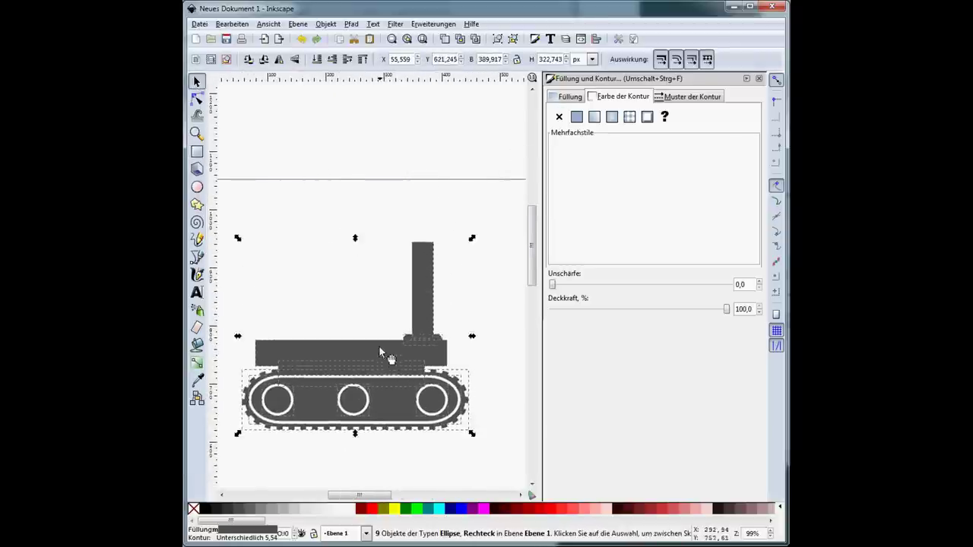
# Step: Turn a copy of the mast into a head about 89 × 49 px on the mast's upper end, with rounded corners
pyautogui.click(423, 248)
pyautogui.moveTo(423, 240); pyautogui.dragTo(423, 250)
pyautogui.moveTo(424, 199); pyautogui.dragTo(451, 251)
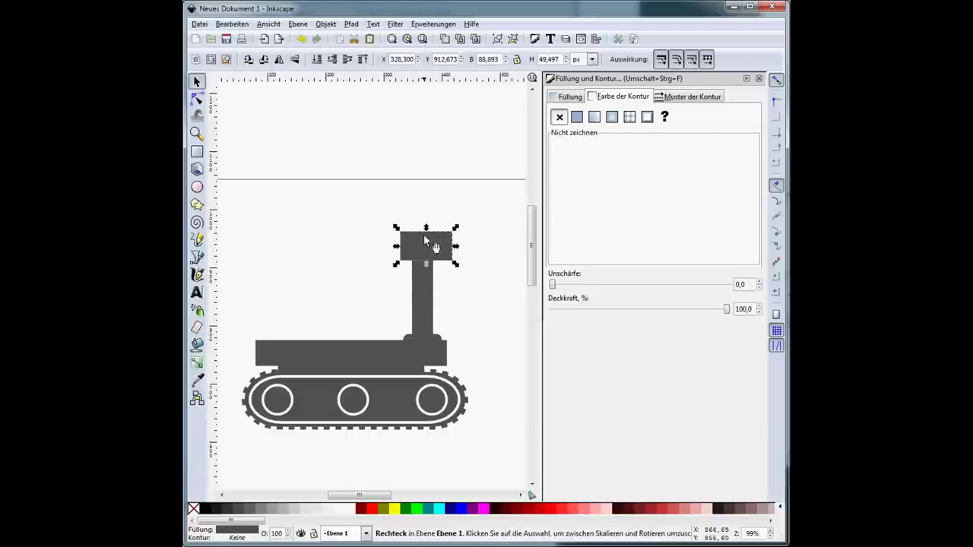
pyautogui.press('r')
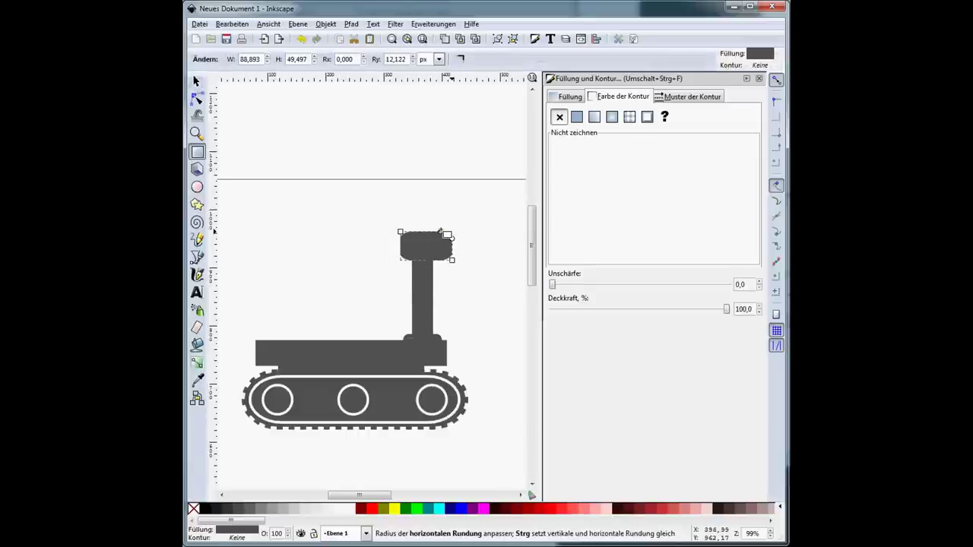
pyautogui.press('s')
# Step: Use copies of a wheel, shrunk to about 32 px, as two eyes side by side on the head
pyautogui.click(435, 412)
pyautogui.hotkey('ctrl', 'd')
pyautogui.moveTo(435, 412); pyautogui.dragTo(422, 256)
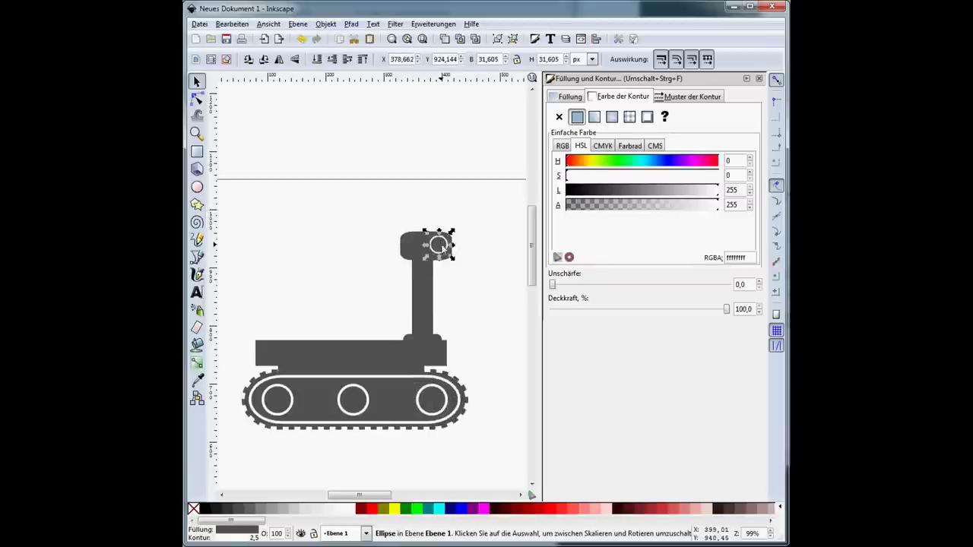
pyautogui.click(378, 297)
pyautogui.scroll(-1, 378, 297)
pyautogui.hscroll(-1, 378, 298)
# Step: Build a bent two-segment arm on the body from shrunken, tilted mast copies, with a small wheel copy at the joint
pyautogui.click(468, 289)
pyautogui.moveTo(468, 289); pyautogui.dragTo(371, 294)
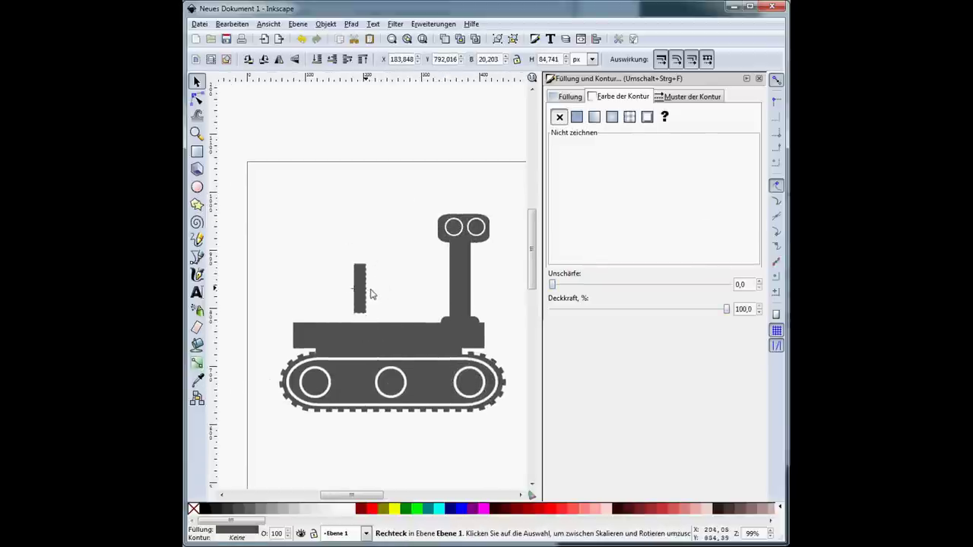
pyautogui.moveTo(364, 261)
pyautogui.mouseDown()
pyautogui.moveTo(364, 277)
pyautogui.moveTo(397, 315)
pyautogui.moveTo(419, 282)
pyautogui.moveTo(401, 304)
pyautogui.moveTo(395, 298)
pyautogui.moveTo(406, 300)
pyautogui.mouseUp()
pyautogui.click(394, 308)
pyautogui.click(394, 388)
# Step: Try a white fill (ffffffff) on the arm's joint circle and undo it
pyautogui.click(569, 97)
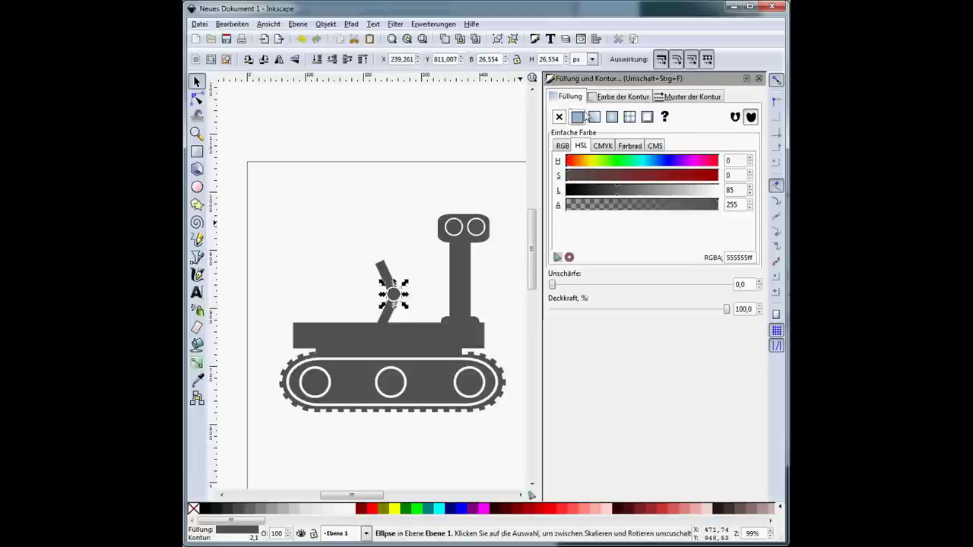
pyautogui.doubleClick(751, 257)
pyautogui.write('ffffffff')
pyautogui.press('Return')
pyautogui.click(620, 97)
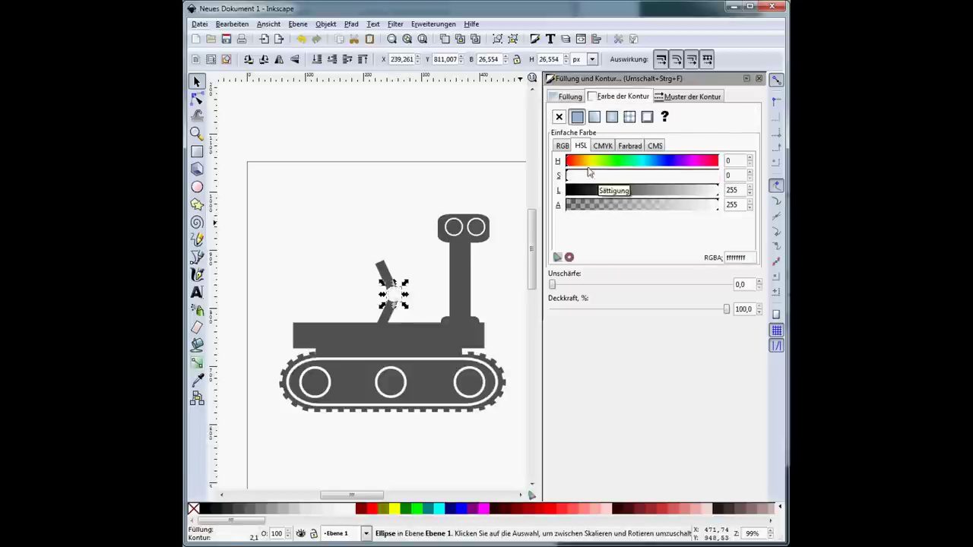
pyautogui.click(563, 99)
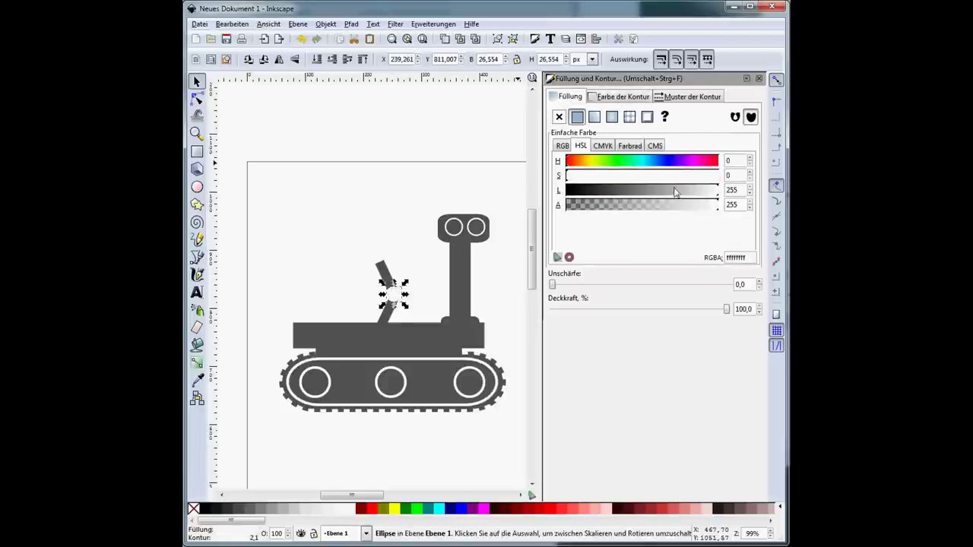
pyautogui.hotkey('ctrl', 'z')
# Step: Enlarge the arm's outer joint disc to about 28 px and remove its outline
pyautogui.keyDown('ctrl'); pyautogui.scroll(4, 434, 281); pyautogui.keyUp('ctrl')
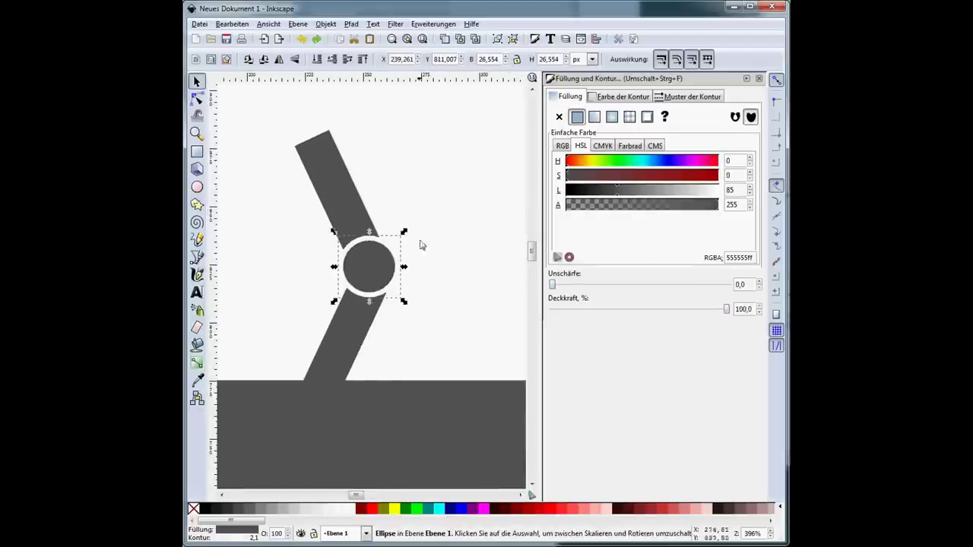
pyautogui.moveTo(361, 273); pyautogui.dragTo(372, 274)
pyautogui.moveTo(414, 235)
pyautogui.mouseDown()
pyautogui.moveTo(401, 251)
pyautogui.moveTo(422, 235)
pyautogui.mouseUp()
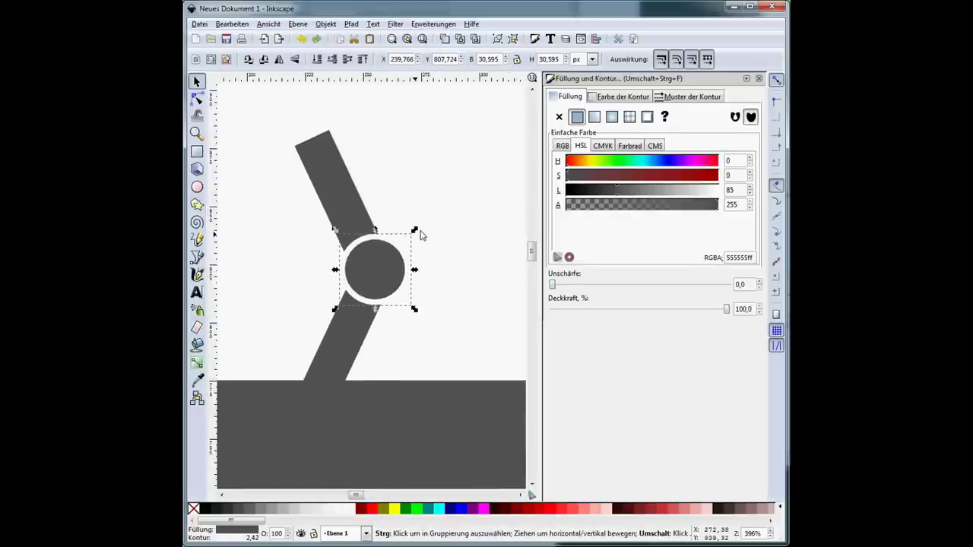
pyautogui.click(609, 96)
pyautogui.click(559, 116)
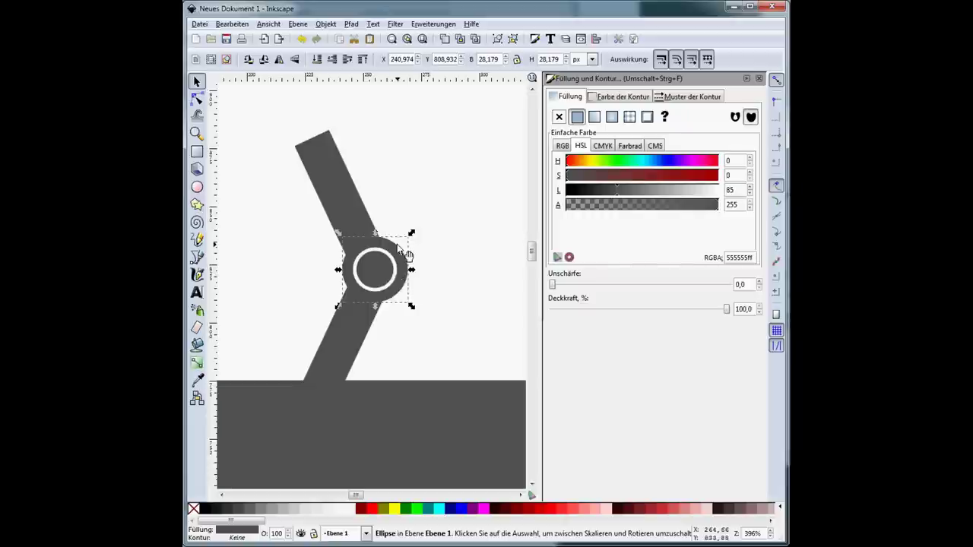
# Step: Enlarge the inner white ring to about 21 px and align it with the disc over the arm joint
pyautogui.keyDown('alt'); pyautogui.click(410, 267); pyautogui.keyUp('alt')
pyautogui.keyDown('alt'); pyautogui.click(415, 271); pyautogui.keyUp('alt')
pyautogui.keyDown('shift'); pyautogui.click(407, 285); pyautogui.keyUp('shift')
pyautogui.moveTo(398, 243); pyautogui.dragTo(419, 245)
pyautogui.click(400, 322)
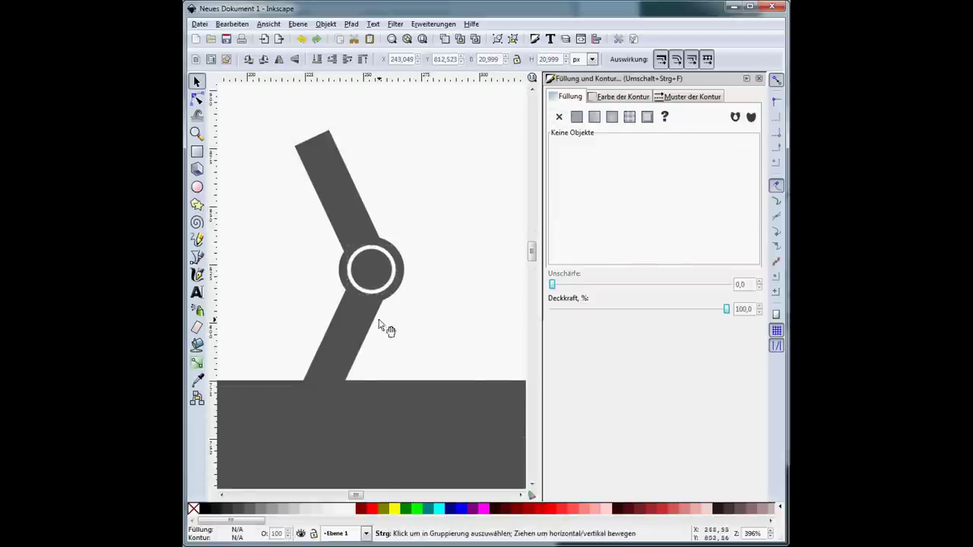
# Step: Draw a circle about 111 px in diameter and place it over the upper arm's tip
pyautogui.scroll(-2, 395, 321)
pyautogui.scroll(2, 317, 221)
pyautogui.hscroll(-1, 317, 221)
pyautogui.press('e')
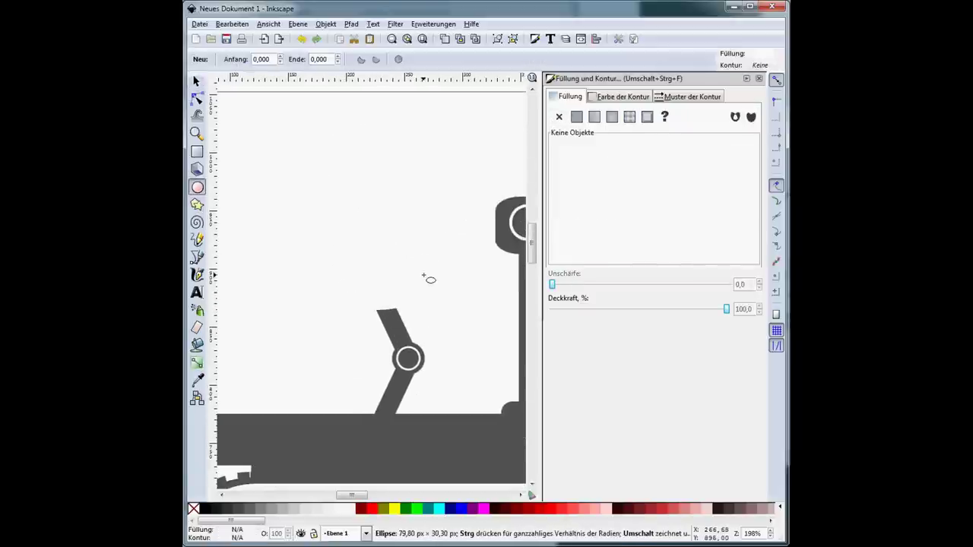
pyautogui.moveTo(413, 264); pyautogui.dragTo(411, 225)
pyautogui.press('space')
pyautogui.press('space')
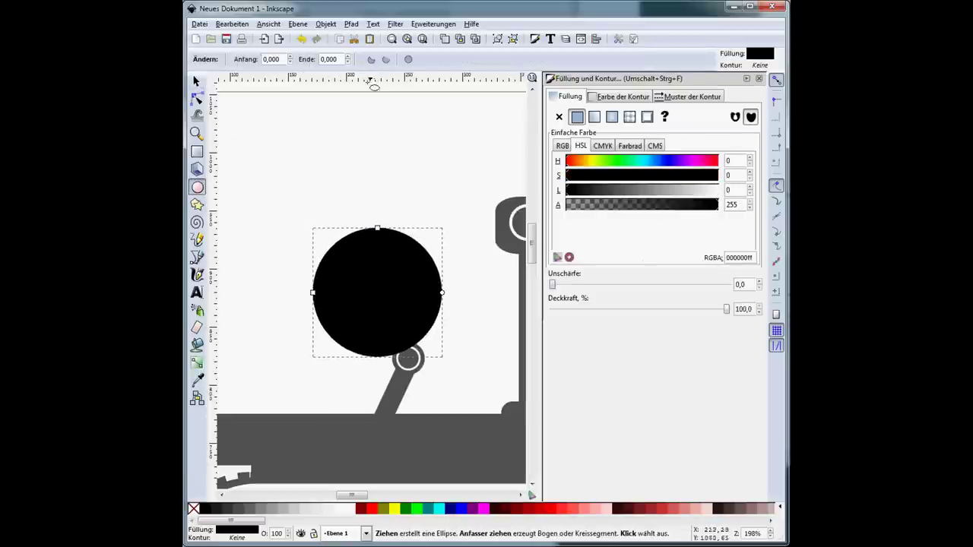
pyautogui.press('space')
pyautogui.moveTo(394, 321); pyautogui.dragTo(371, 275)
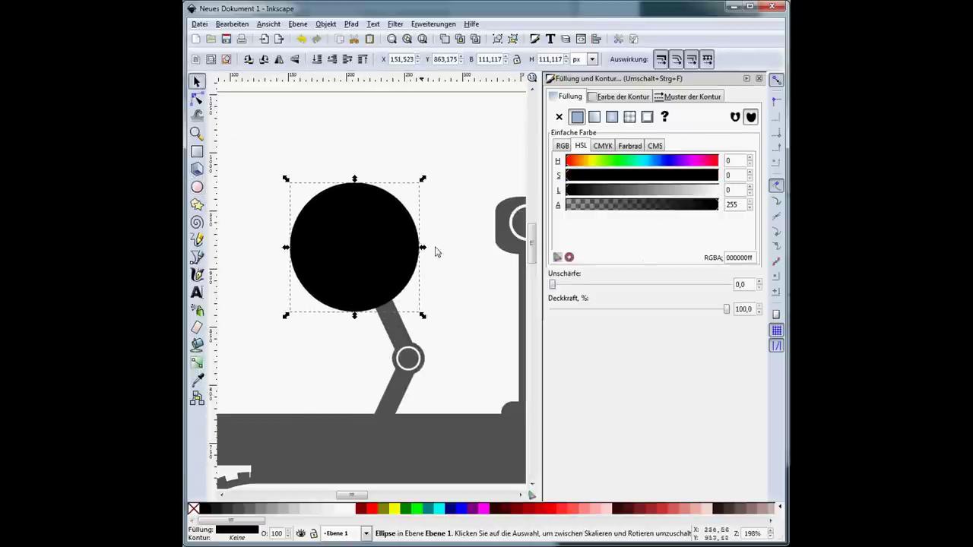
# Step: Copy the upper arm's dark grey style onto the large circle
pyautogui.click(401, 317)
pyautogui.hotkey('ctrl', 'c')
pyautogui.click(380, 274)
pyautogui.hotkey('ctrl', 'shift', 'v')
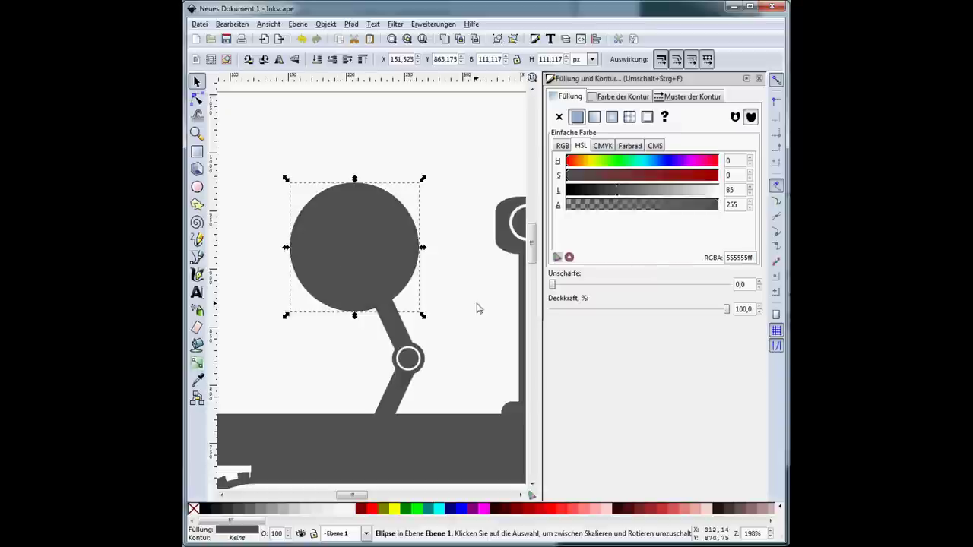
# Step: Cut the large circle down to a half disc by subtracting an overlapping rectangle from it
pyautogui.click(479, 306)
pyautogui.press('r')
pyautogui.moveTo(251, 134); pyautogui.dragTo(369, 383)
pyautogui.press('space')
pyautogui.click(351, 23)
pyautogui.click(387, 104)
pyautogui.press('n')
pyautogui.press('s')
# Step: Rotate the half disc so it sits on the upper arm as a dish facing up and to the left
pyautogui.click(387, 216)
pyautogui.click(386, 216)
pyautogui.moveTo(421, 183); pyautogui.dragTo(388, 257)
# Step: Move a copy of the upper arm segment into the dish's centre and shrink it to about 24 × 37 px as the antenna
pyautogui.click(358, 311)
pyautogui.click(391, 325)
pyautogui.moveTo(391, 325); pyautogui.dragTo(353, 238)
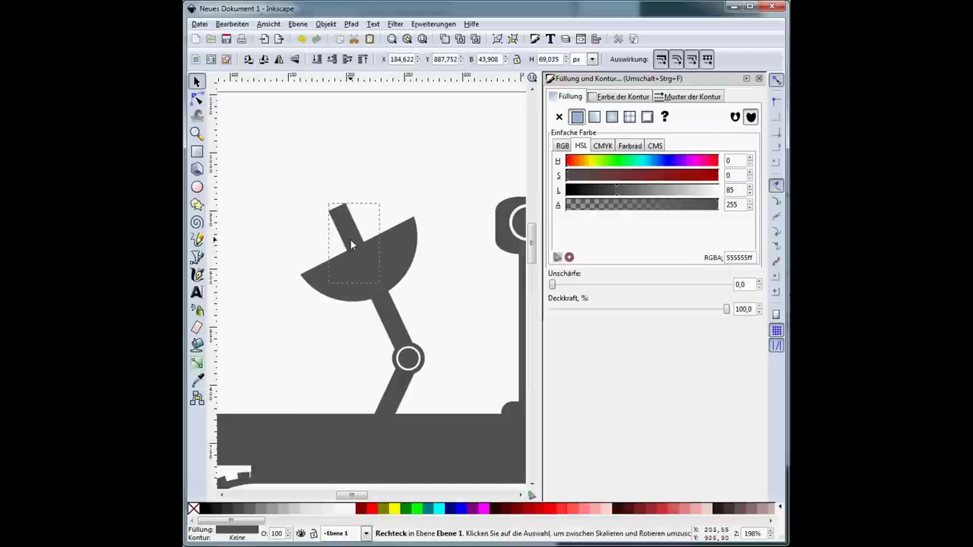
pyautogui.moveTo(383, 199); pyautogui.dragTo(359, 244)
pyautogui.click(358, 242)
pyautogui.click(284, 386)
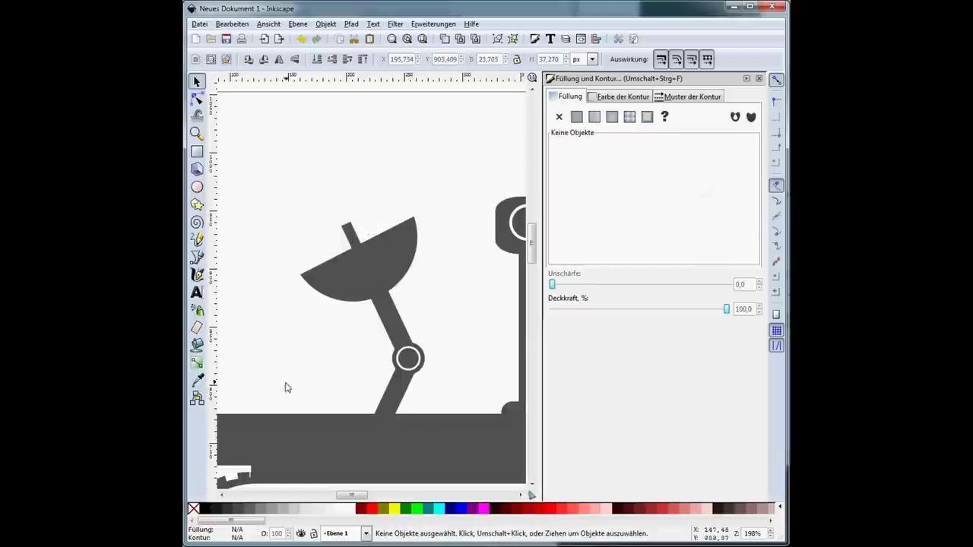
# Step: Reduce the outer tread's corner rounding to about 45 px horizontally and 47 px vertically
pyautogui.scroll(-5, 407, 280)
pyautogui.hscroll(-4, 407, 280)
pyautogui.click(344, 358)
pyautogui.press('r')
pyautogui.scroll(-3, 344, 356)
pyautogui.hscroll(4, 344, 356)
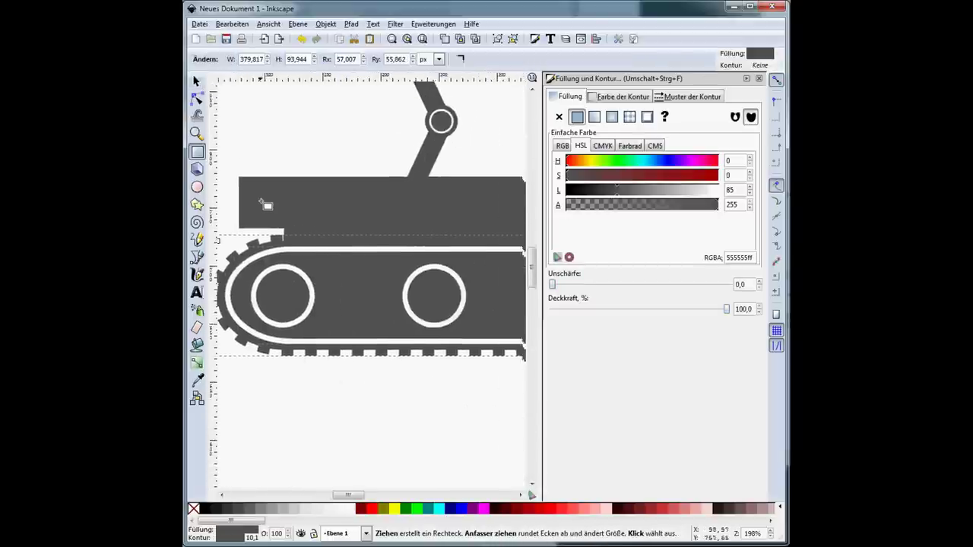
pyautogui.keyDown('ctrl'); pyautogui.scroll(-2, 370, 247); pyautogui.keyUp('ctrl')
pyautogui.hscroll(3, 371, 248)
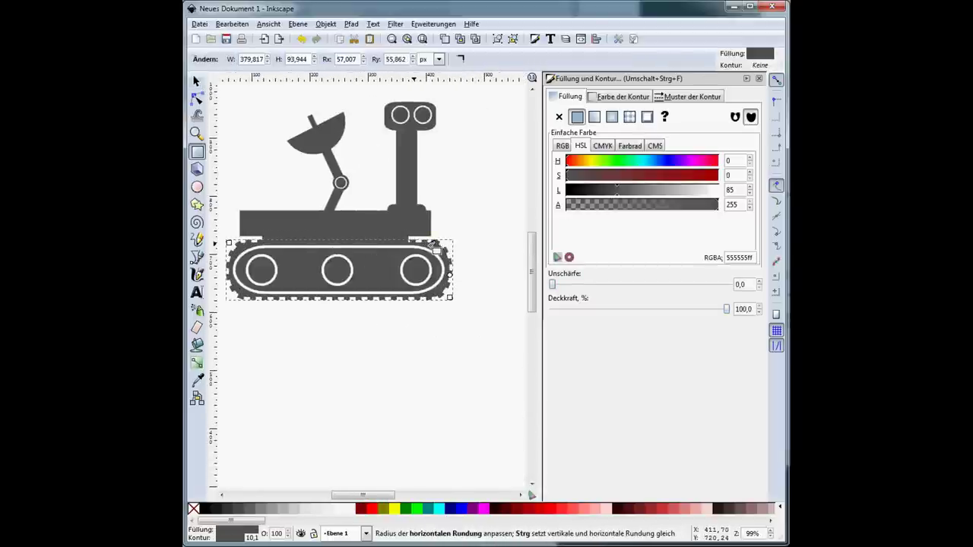
pyautogui.moveTo(434, 245); pyautogui.dragTo(424, 245)
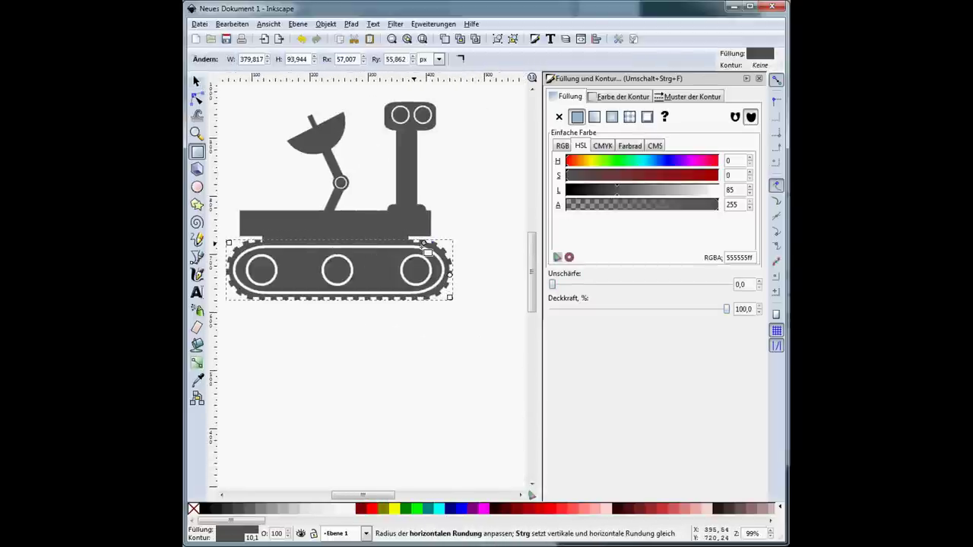
pyautogui.moveTo(449, 276); pyautogui.dragTo(449, 269)
# Step: Fine-tune the horizontal corner rounding of the outer tread at its upper right end
pyautogui.scroll(2, 466, 289)
pyautogui.keyDown('ctrl'); pyautogui.scroll(3, 467, 289); pyautogui.keyUp('ctrl')
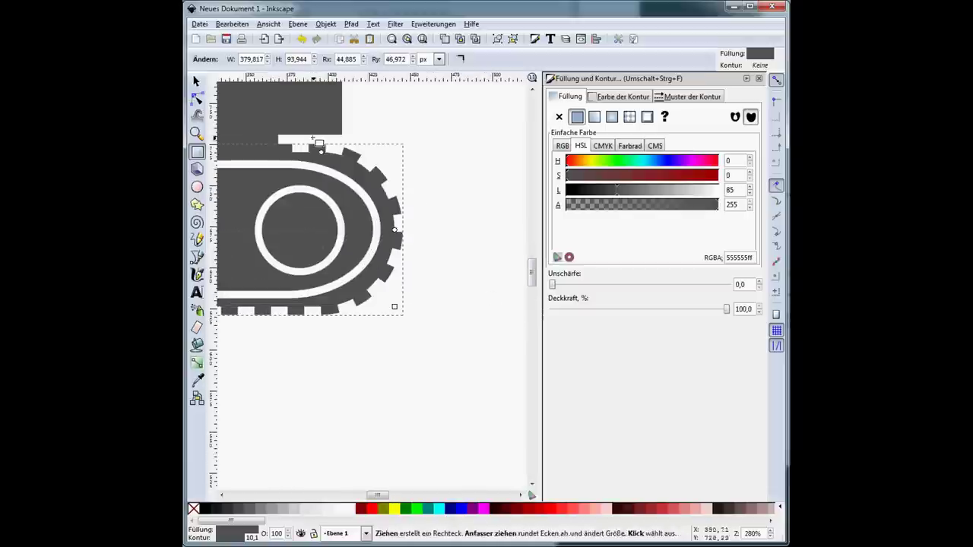
pyautogui.moveTo(311, 156); pyautogui.dragTo(318, 152)
pyautogui.click(303, 145)
pyautogui.click(314, 168)
pyautogui.press('Escape')
# Step: Place a copy of the mast's rounded base block on the left end of the robot body
pyautogui.press('s')
pyautogui.keyDown('ctrl'); pyautogui.scroll(-4, 510, 226); pyautogui.keyUp('ctrl')
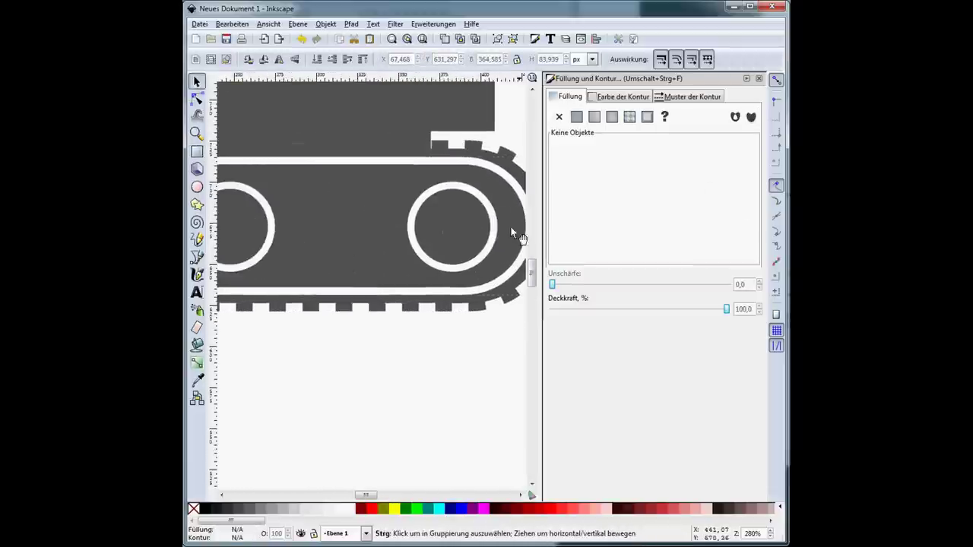
pyautogui.click(472, 253)
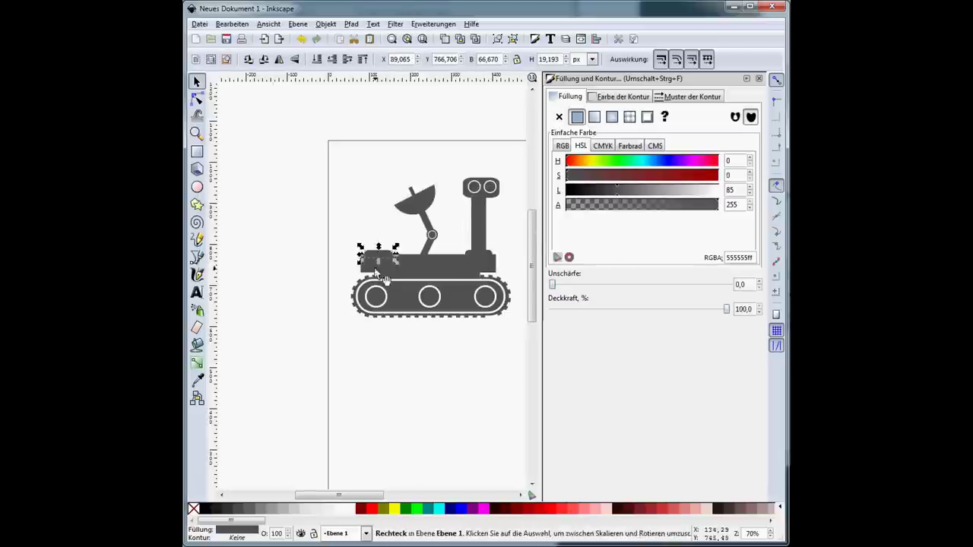
# Step: Resize the block on the left end of the body to about 43 × 52 px and reduce its corner rounding
pyautogui.keyDown('ctrl'); pyautogui.scroll(4, 391, 264); pyautogui.keyUp('ctrl')
pyautogui.moveTo(393, 238); pyautogui.dragTo(357, 160)
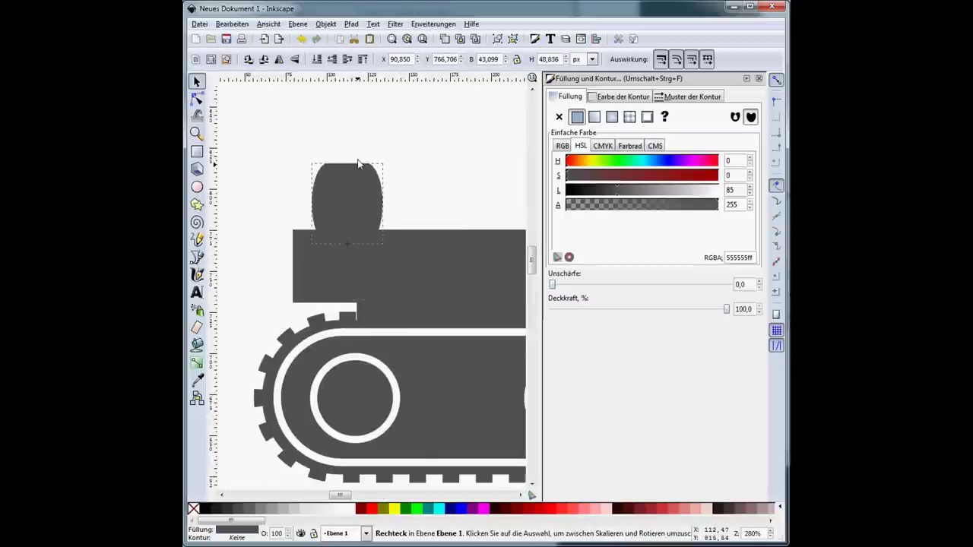
pyautogui.press('r')
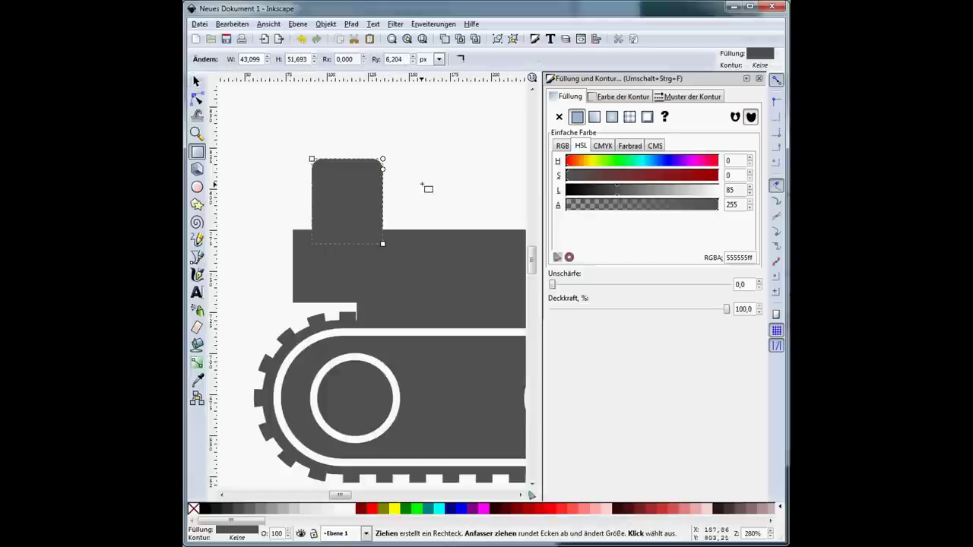
pyautogui.press('Escape')
# Step: Place a copy of the left wheel circle centred on the new block and shrink it to about 35 px
pyautogui.press('s')
pyautogui.click(373, 393)
pyautogui.hotkey('ctrl', 'd')
pyautogui.moveTo(373, 393); pyautogui.dragTo(362, 200)
pyautogui.press('less')
pyautogui.press('less')
pyautogui.press('less')
pyautogui.press('less')
pyautogui.press('less')
pyautogui.press('less')
pyautogui.press('less')
pyautogui.press('less')
pyautogui.press('less')
pyautogui.press('less')
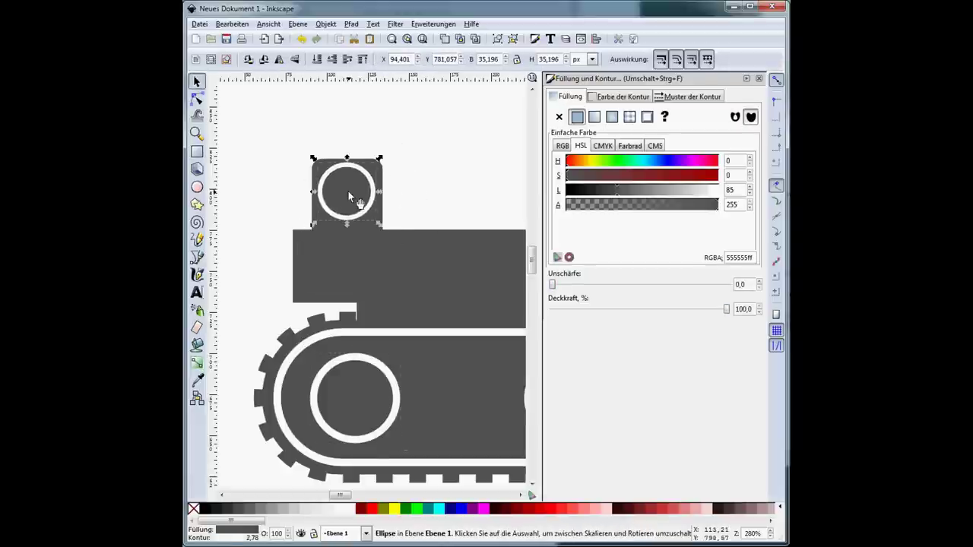
# Step: Turn a copy of the dish arm's segment into a slanted upper arm about 165 px long, reaching left from the block's circle
pyautogui.click(271, 209)
pyautogui.scroll(-2, 327, 163)
pyautogui.click(451, 146)
pyautogui.hotkey('ctrl', 'd')
pyautogui.moveTo(451, 146); pyautogui.dragTo(385, 147)
pyautogui.click(291, 165)
pyautogui.click(319, 189)
pyautogui.press('r')
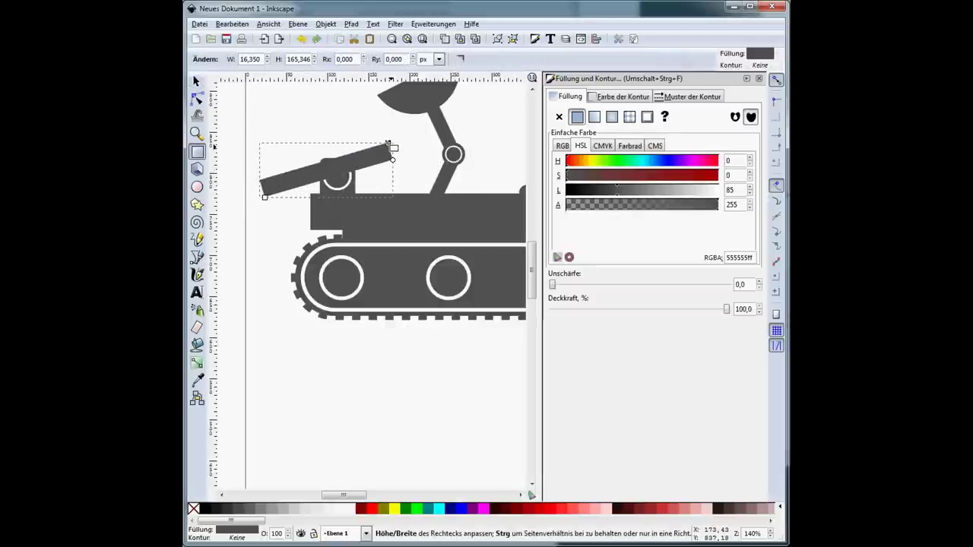
pyautogui.press('s')
pyautogui.moveTo(377, 165); pyautogui.dragTo(334, 182)
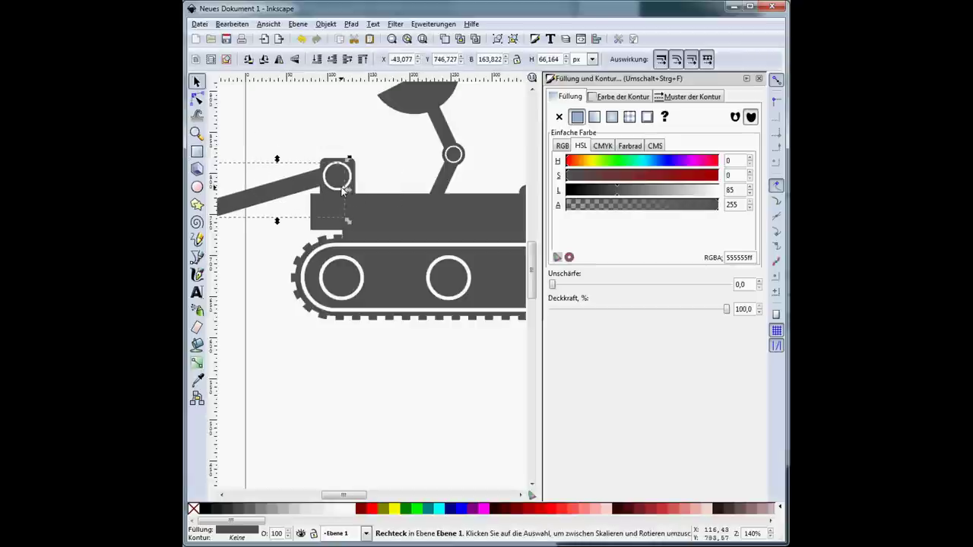
# Step: Add a steeper, shorter copy of the upper arm at its outer end as a forearm spanning about 58 × 99 px
pyautogui.hscroll(-3, 340, 185)
pyautogui.keyDown('ctrl'); pyautogui.click(419, 188); pyautogui.keyUp('ctrl')
pyautogui.keyDown('ctrl'); pyautogui.click(350, 207); pyautogui.keyUp('ctrl')
pyautogui.hotkey('ctrl', 'd')
pyautogui.moveTo(350, 207); pyautogui.dragTo(281, 250)
pyautogui.press('[')
pyautogui.press('[')
pyautogui.press('[')
pyautogui.press('r')
pyautogui.moveTo(252, 348); pyautogui.dragTo(262, 299)
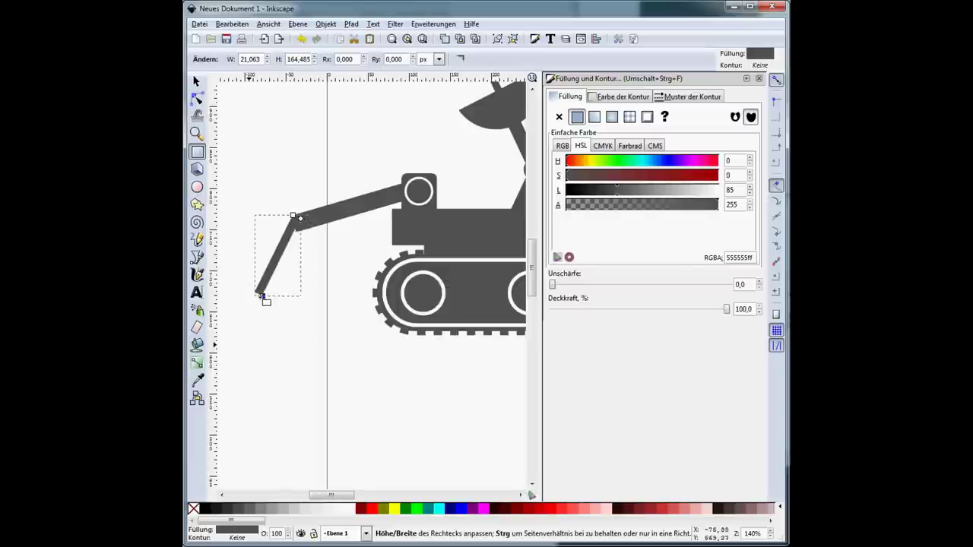
pyautogui.press('s')
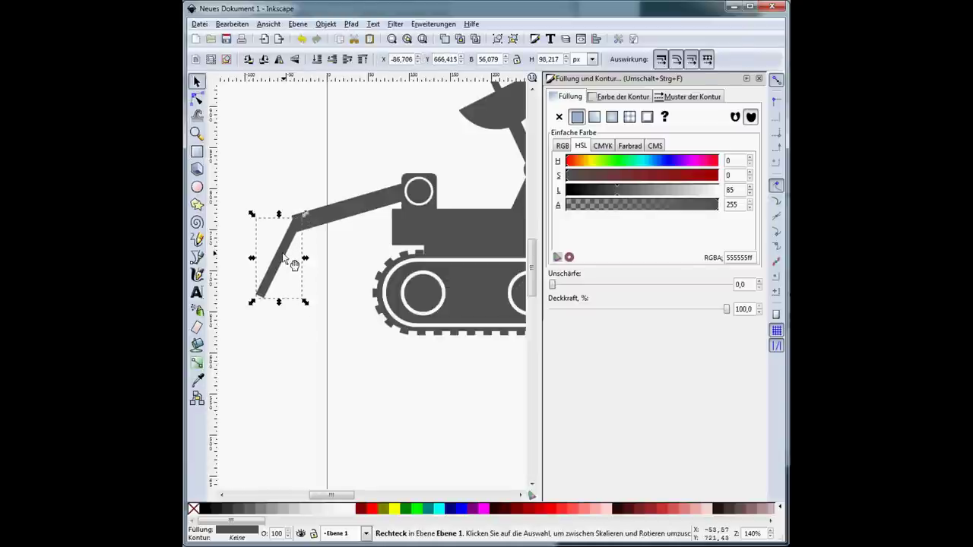
pyautogui.press('r')
pyautogui.scroll(2, 282, 252)
pyautogui.press('s')
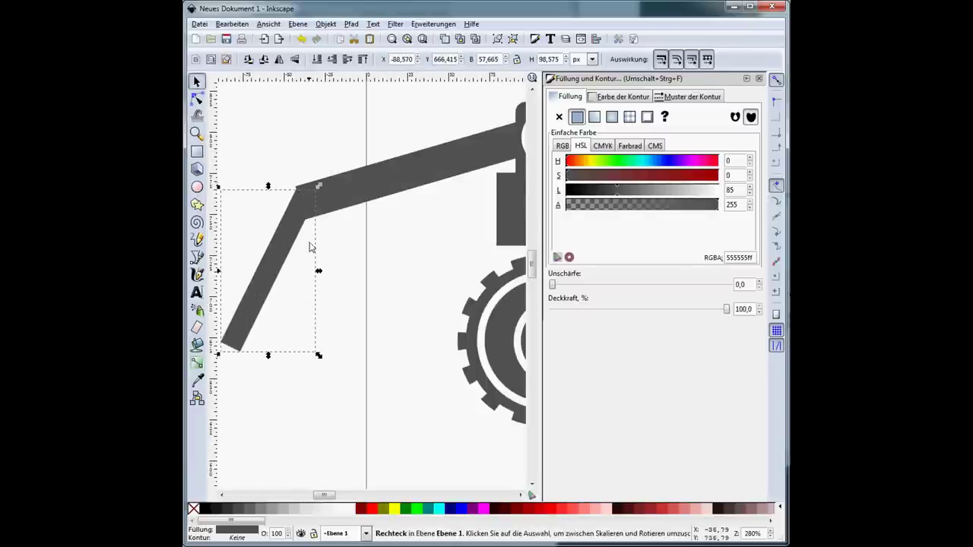
# Step: Shrink a copy of the forearm at its lower end into a gripper finger and add a second one, spreading both apart
pyautogui.click(309, 247)
pyautogui.hscroll(-3, 450, 207)
pyautogui.click(372, 243)
pyautogui.moveTo(377, 242); pyautogui.dragTo(296, 384)
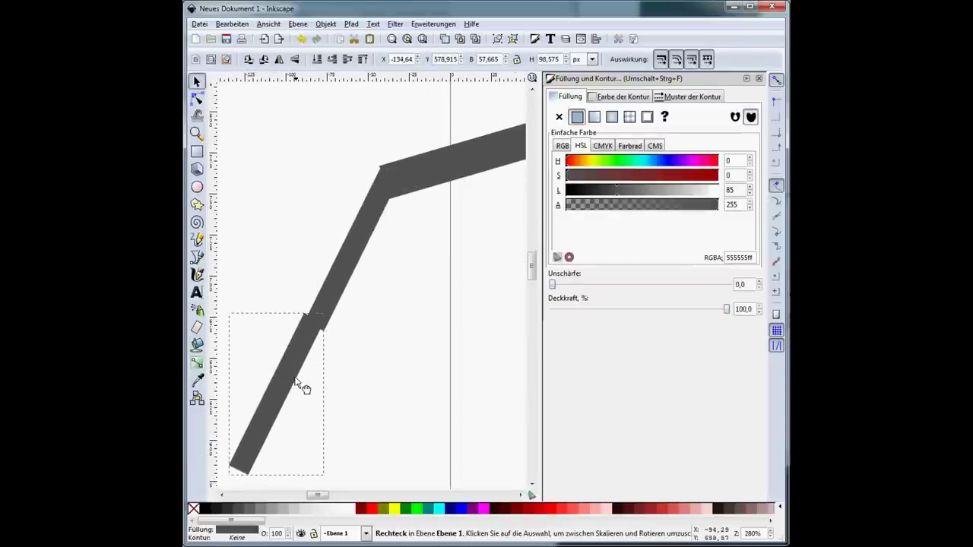
pyautogui.press('r')
pyautogui.moveTo(256, 465); pyautogui.dragTo(298, 357)
pyautogui.press('s')
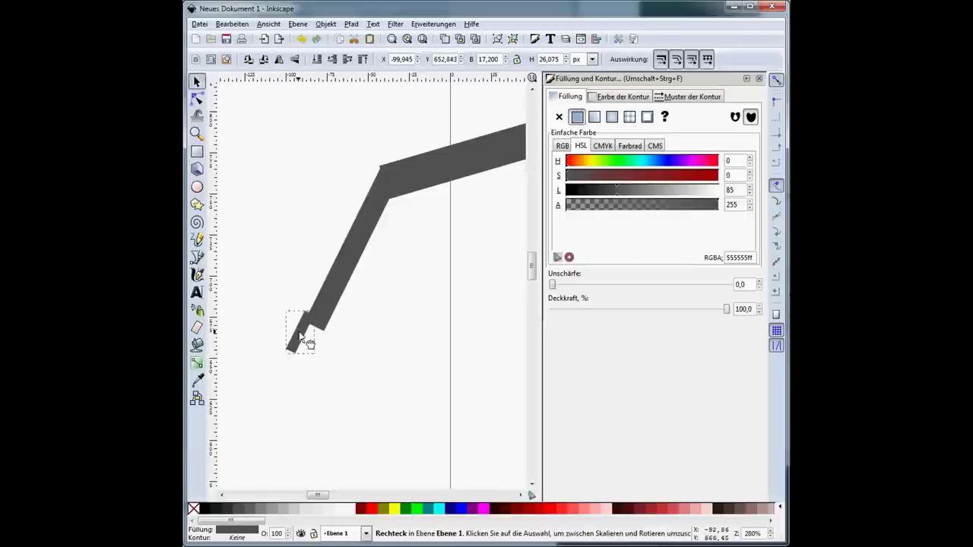
pyautogui.moveTo(322, 326); pyautogui.dragTo(348, 343)
pyautogui.click(338, 336)
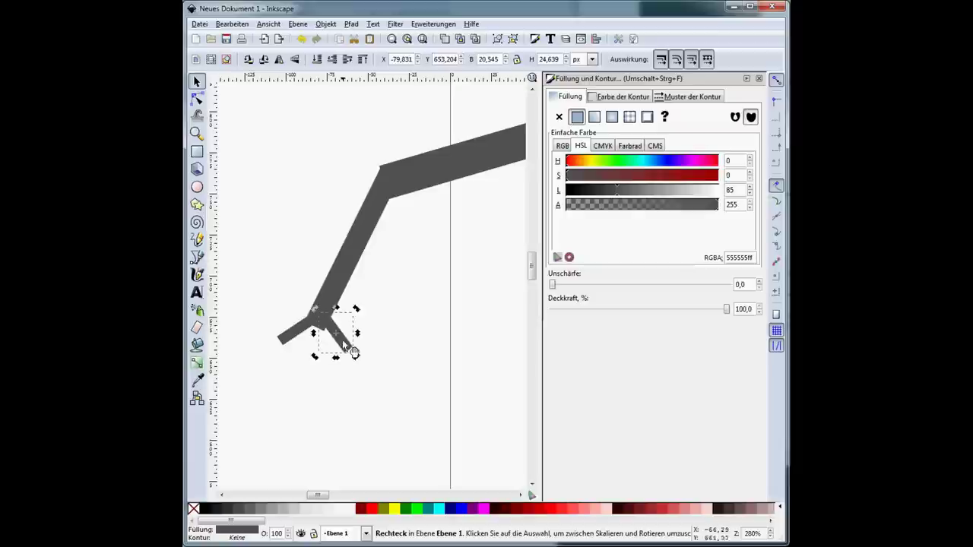
# Step: Attach a copy of the right finger to the left finger's outer end, turn it nearly vertical and narrow it as a fingertip
pyautogui.hotkey('ctrl', 'd')
pyautogui.moveTo(342, 362); pyautogui.dragTo(304, 368)
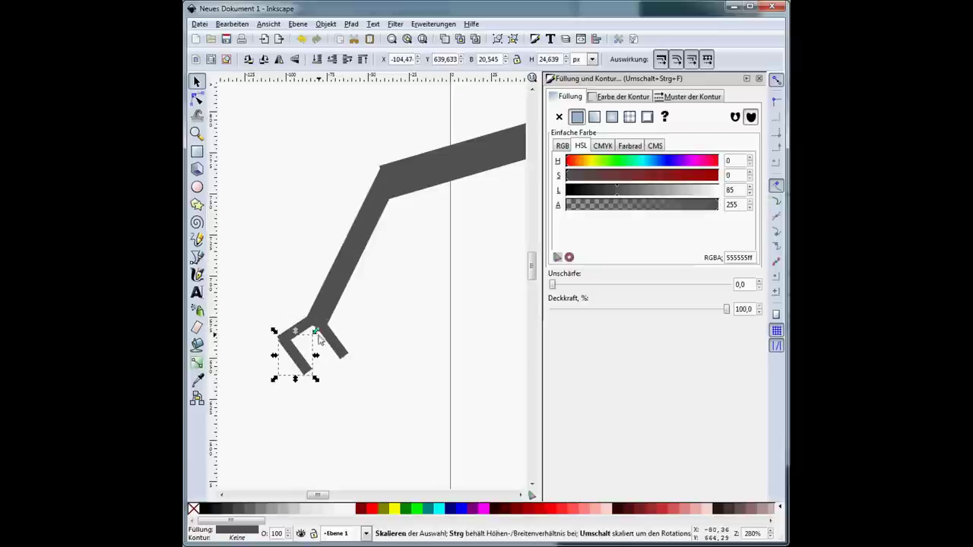
pyautogui.press('[')
pyautogui.press('[')
pyautogui.press('r')
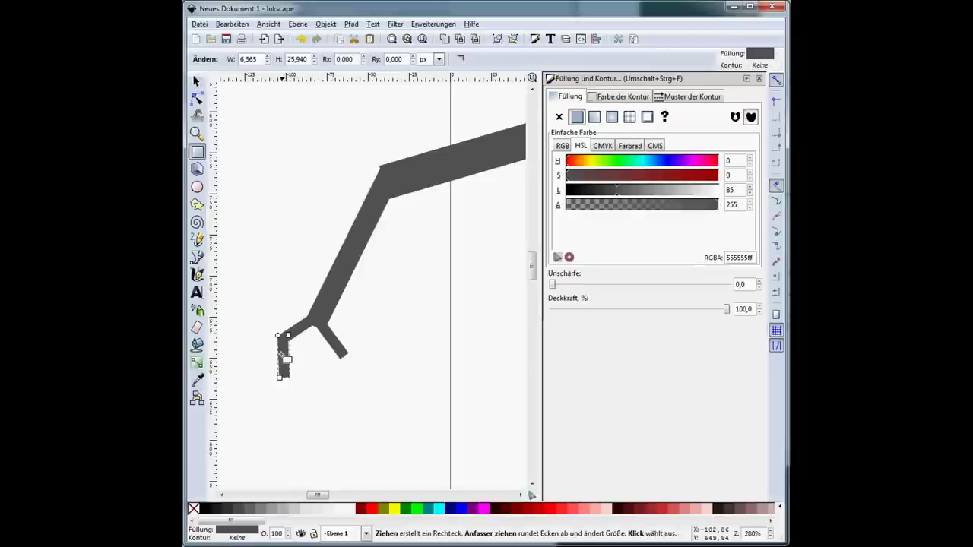
pyautogui.scroll(1, 268, 386)
pyautogui.scroll(3, 293, 328)
pyautogui.moveTo(314, 284); pyautogui.dragTo(304, 291)
pyautogui.press('s')
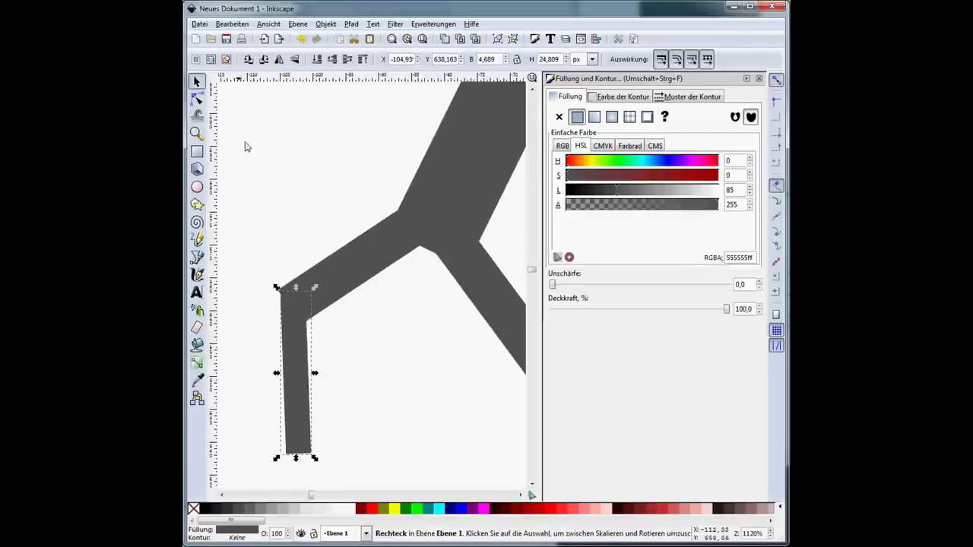
# Step: Tilt the left fingertip slightly inward and rotate the left finger's upper segment more steeply downward to meet it
pyautogui.scroll(-4, 354, 196)
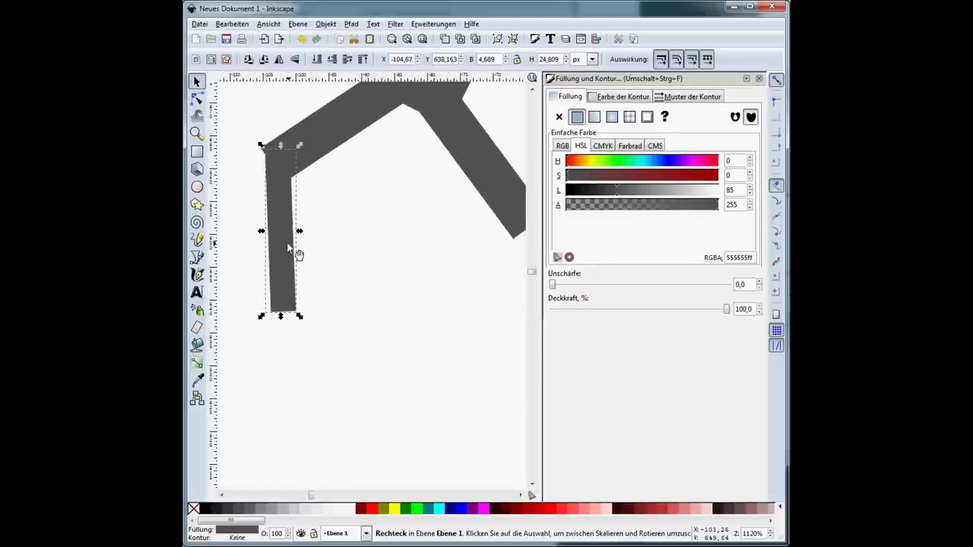
pyautogui.click(278, 206)
pyautogui.moveTo(293, 315); pyautogui.dragTo(307, 319)
pyautogui.click(282, 166)
pyautogui.click(291, 170)
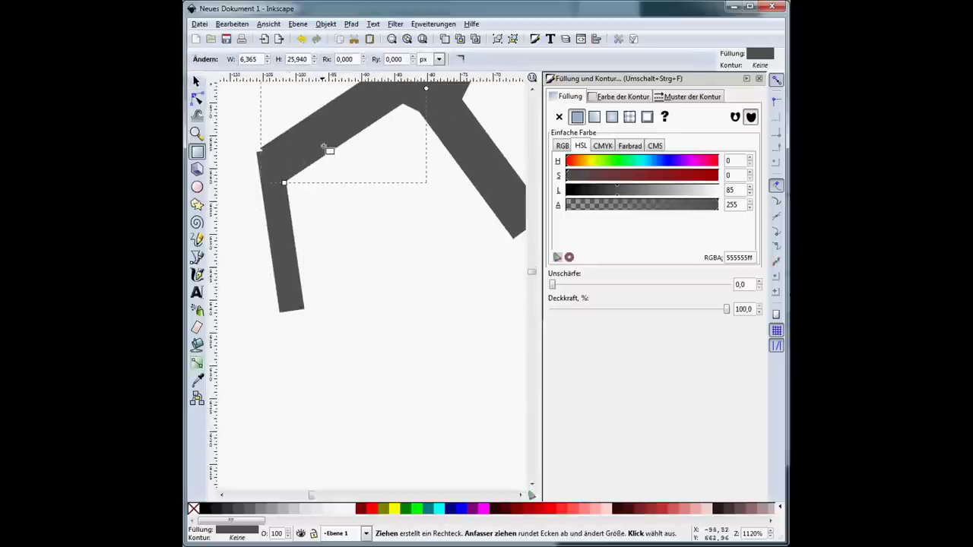
pyautogui.moveTo(257, 188); pyautogui.dragTo(354, 278)
pyautogui.scroll(3, 354, 279)
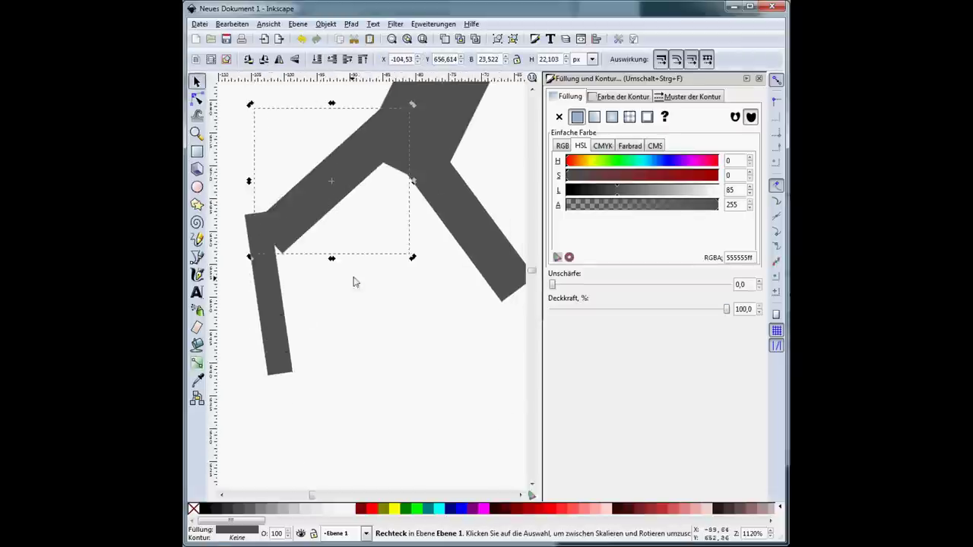
# Step: Place a mirrored copy of the left fingertip at the end of the right finger
pyautogui.click(293, 326)
pyautogui.hotkey('ctrl', 'd')
pyautogui.moveTo(284, 300); pyautogui.dragTo(504, 387)
pyautogui.click(322, 332)
pyautogui.scroll(-4, 323, 342)
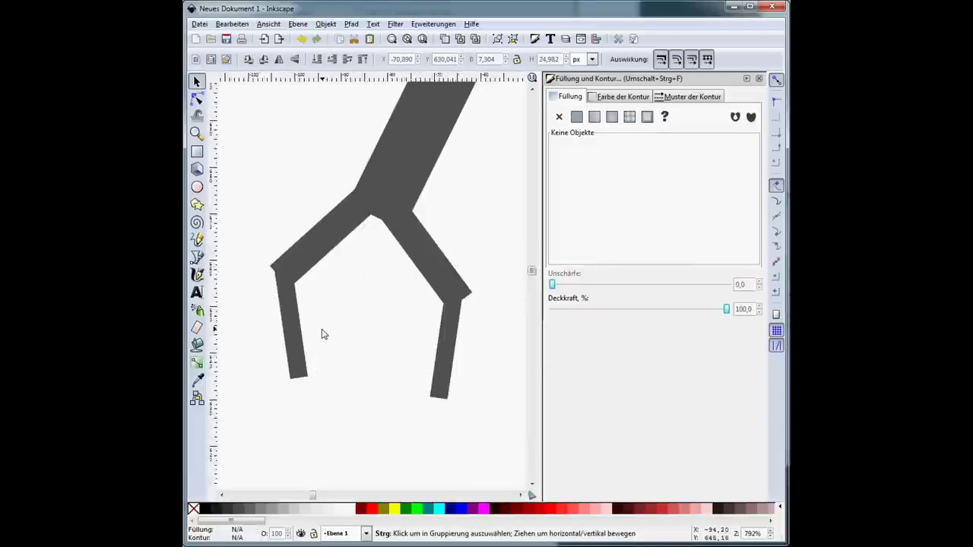
# Step: Place a copy of the block's ringed circle on the arm's elbow and shrink it to about 18 px
pyautogui.scroll(-2, 325, 350)
pyautogui.click(494, 211)
pyautogui.click(381, 257)
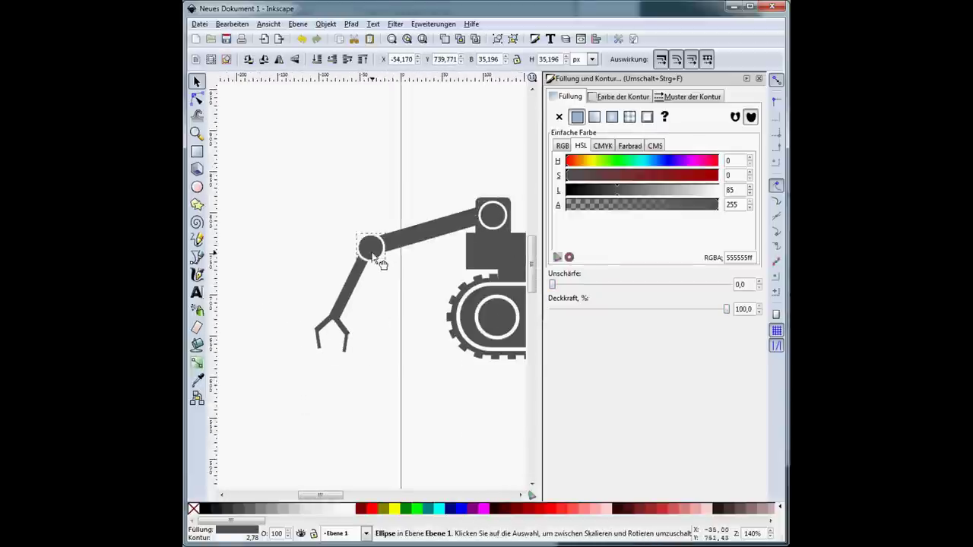
pyautogui.scroll(6, 382, 254)
pyautogui.moveTo(463, 94); pyautogui.dragTo(393, 173)
pyautogui.moveTo(414, 141); pyautogui.dragTo(410, 150)
pyautogui.moveTo(347, 211); pyautogui.dragTo(351, 202)
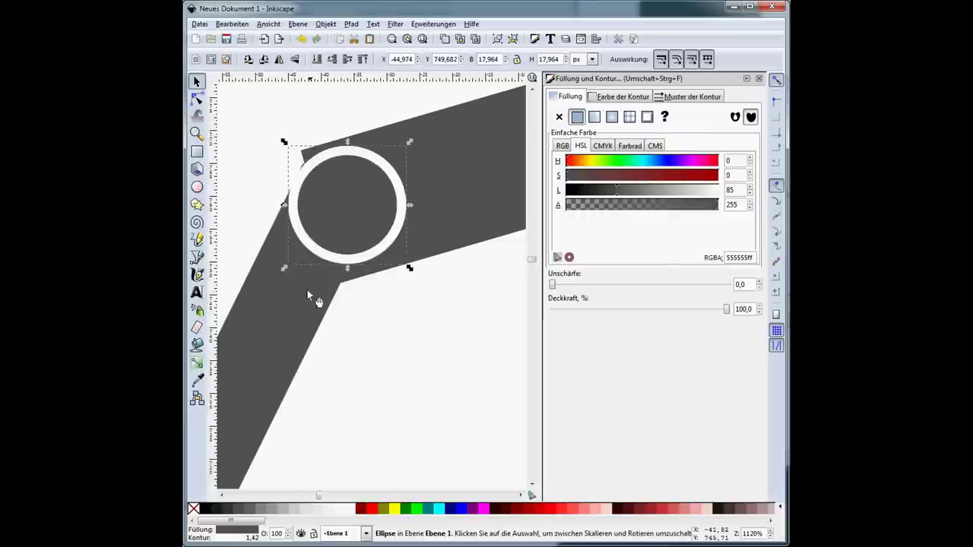
# Step: Select the forearm together with the gripper parts and shift them slightly to fit the elbow joint
pyautogui.scroll(-5, 396, 338)
pyautogui.moveTo(277, 469); pyautogui.dragTo(401, 289)
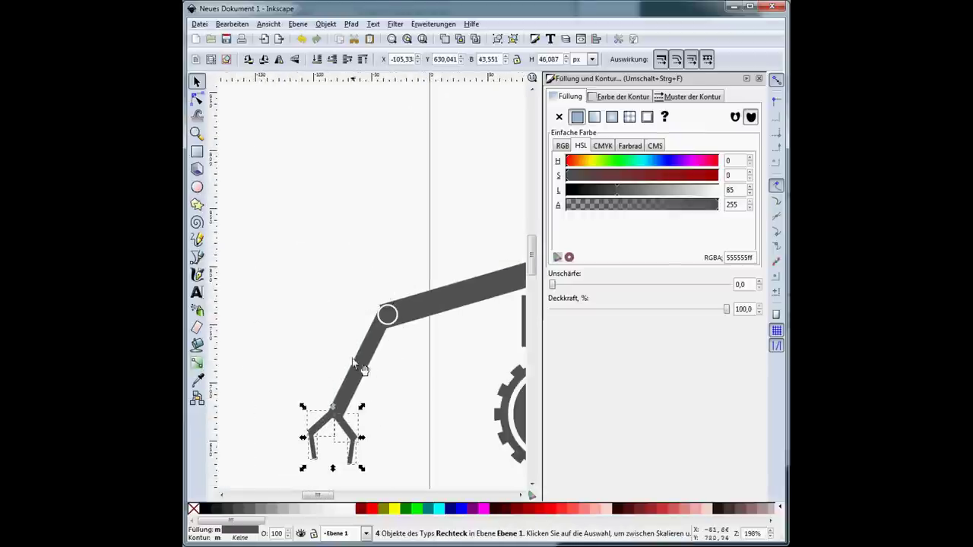
pyautogui.keyDown('shift'); pyautogui.click(358, 369); pyautogui.keyUp('shift')
pyautogui.scroll(5, 390, 314)
pyautogui.scroll(-1, 344, 384)
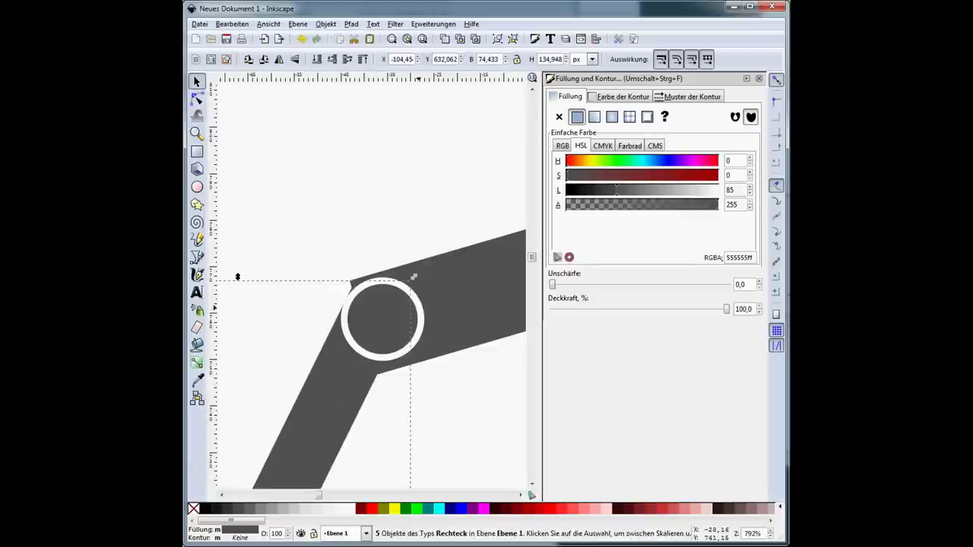
# Step: Shrink the elbow circle to about 14 px and centre it within the joint
pyautogui.click(378, 328)
pyautogui.moveTo(415, 324); pyautogui.dragTo(437, 321)
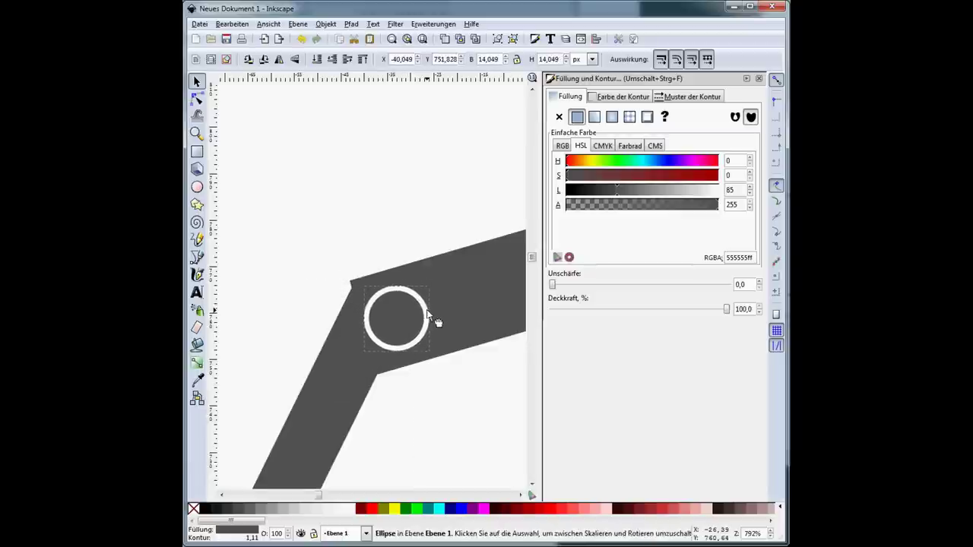
pyautogui.click(410, 412)
pyautogui.scroll(-1, 390, 398)
pyautogui.scroll(-5, 436, 450)
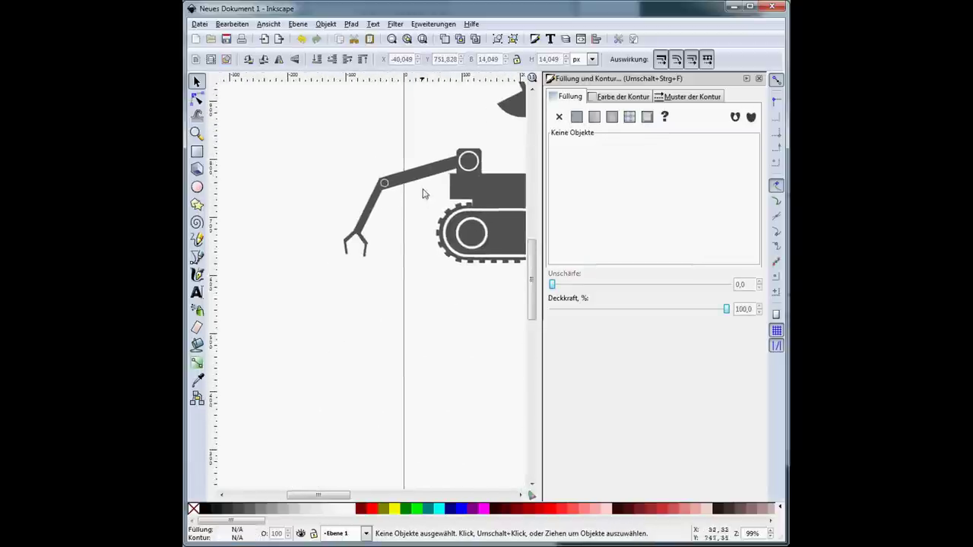
# Step: Place a smaller copy of the elbow circle on the wrist where the two gripper fingers meet
pyautogui.keyDown('ctrl'); pyautogui.scroll(-2, 285, 297); pyautogui.keyUp('ctrl')
pyautogui.keyDown('ctrl'); pyautogui.scroll(3, 444, 240); pyautogui.keyUp('ctrl')
pyautogui.keyDown('ctrl'); pyautogui.scroll(1, 444, 241); pyautogui.keyUp('ctrl')
pyautogui.click(363, 178)
pyautogui.click(304, 271)
pyautogui.keyDown('ctrl'); pyautogui.scroll(7, 372, 276); pyautogui.keyUp('ctrl')
pyautogui.moveTo(373, 273); pyautogui.dragTo(307, 269)
pyautogui.moveTo(401, 184); pyautogui.dragTo(332, 260)
pyautogui.moveTo(278, 314); pyautogui.dragTo(304, 276)
# Step: Nudge the left finger segment and both fingertips so the gripper parts join cleanly
pyautogui.click(363, 391)
pyautogui.scroll(-3, 282, 262)
pyautogui.hscroll(-3, 281, 263)
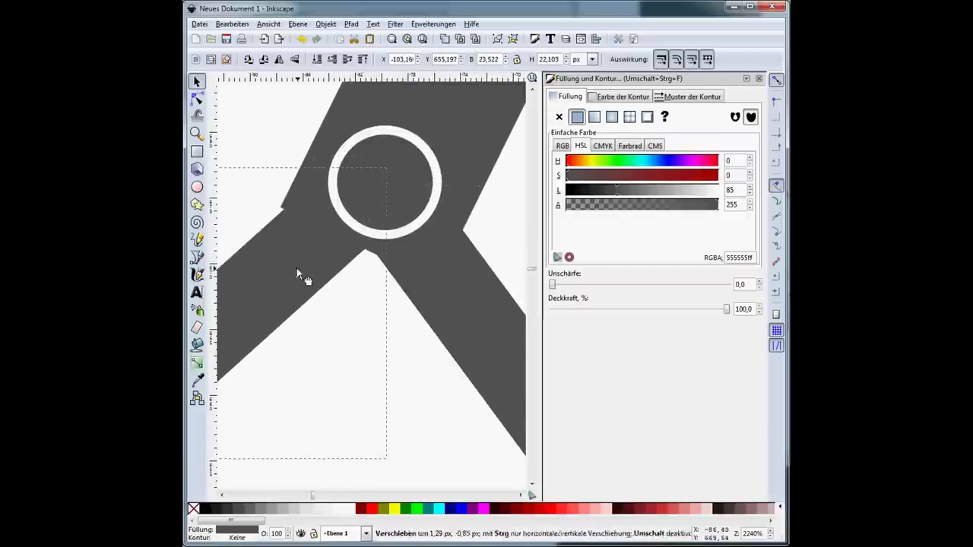
pyautogui.click(361, 358)
pyautogui.keyDown('ctrl'); pyautogui.scroll(-2, 361, 358); pyautogui.keyUp('ctrl')
pyautogui.scroll(-4, 304, 320)
pyautogui.hscroll(-2, 304, 319)
pyautogui.click(289, 308)
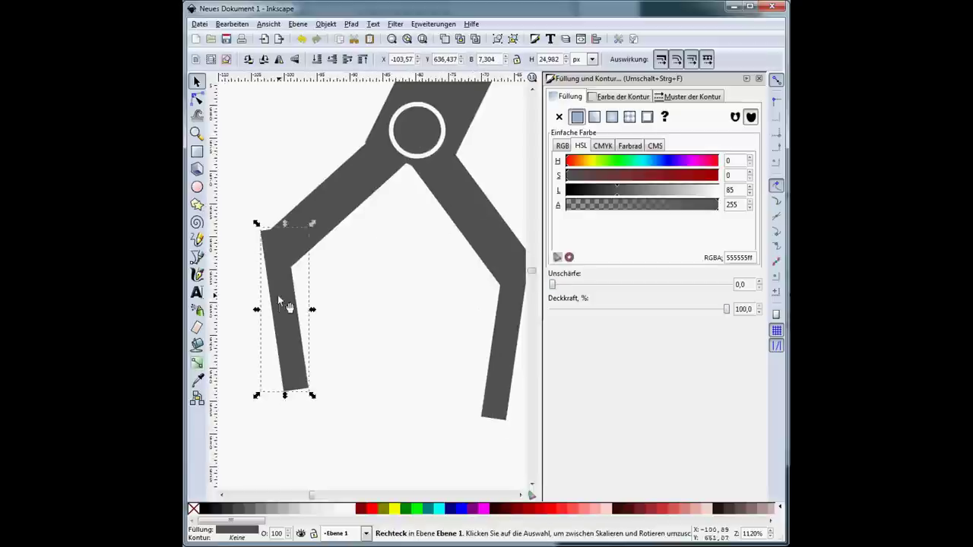
pyautogui.hscroll(2, 463, 323)
pyautogui.click(457, 311)
pyautogui.moveTo(457, 310); pyautogui.dragTo(457, 317)
pyautogui.click(333, 307)
# Step: Select the whole robot and move it right so the gripper arm lies within the page
pyautogui.keyDown('ctrl'); pyautogui.scroll(-7, 281, 328); pyautogui.keyUp('ctrl')
pyautogui.keyDown('ctrl'); pyautogui.scroll(-2, 450, 293); pyautogui.keyUp('ctrl')
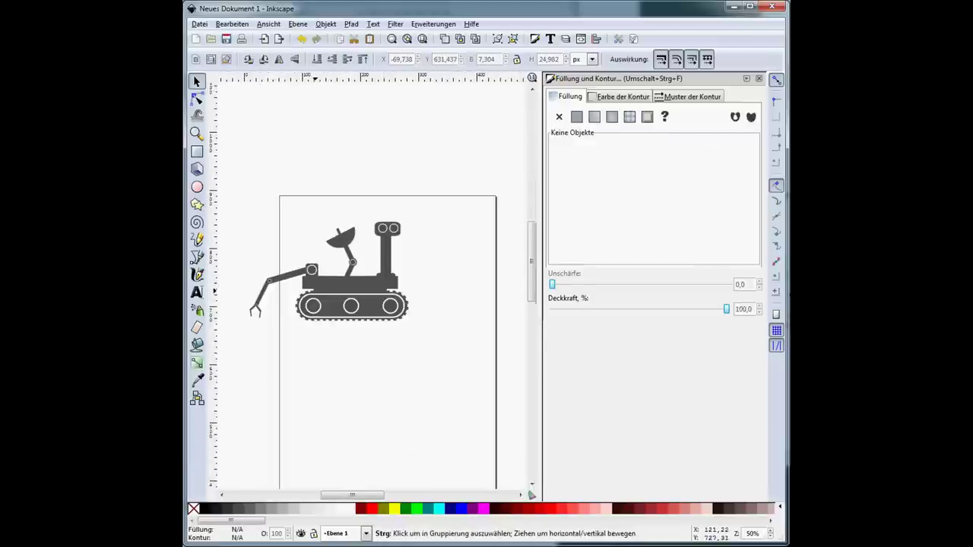
pyautogui.moveTo(473, 170); pyautogui.dragTo(274, 312)
pyautogui.moveTo(377, 264); pyautogui.dragTo(426, 279)
pyautogui.click(352, 300)
pyautogui.keyDown('ctrl'); pyautogui.scroll(2, 352, 300); pyautogui.keyUp('ctrl')
pyautogui.press('t')
pyautogui.moveTo(329, 298); pyautogui.dragTo(494, 365)
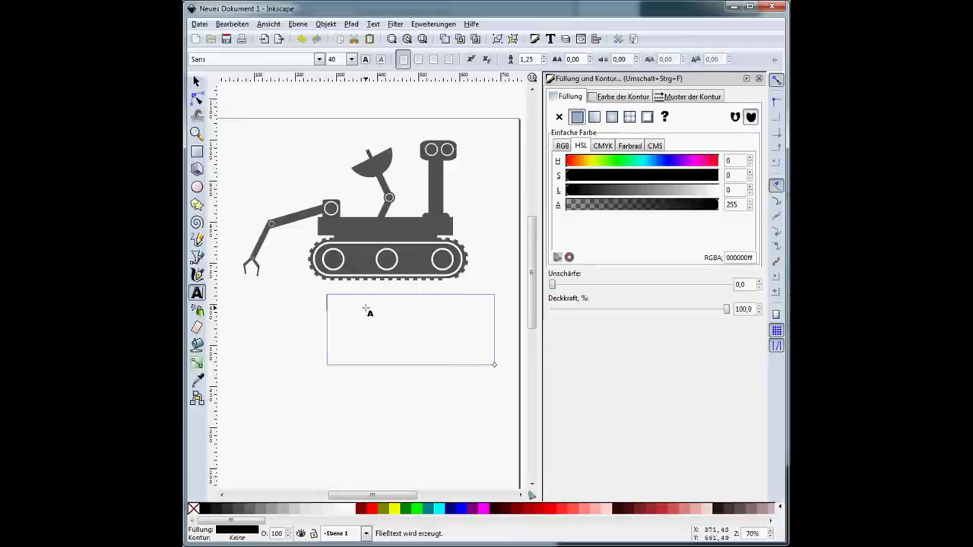
pyautogui.click(319, 59)
pyautogui.scroll(10, 251, 304)
pyautogui.scroll(-3, 260, 250)
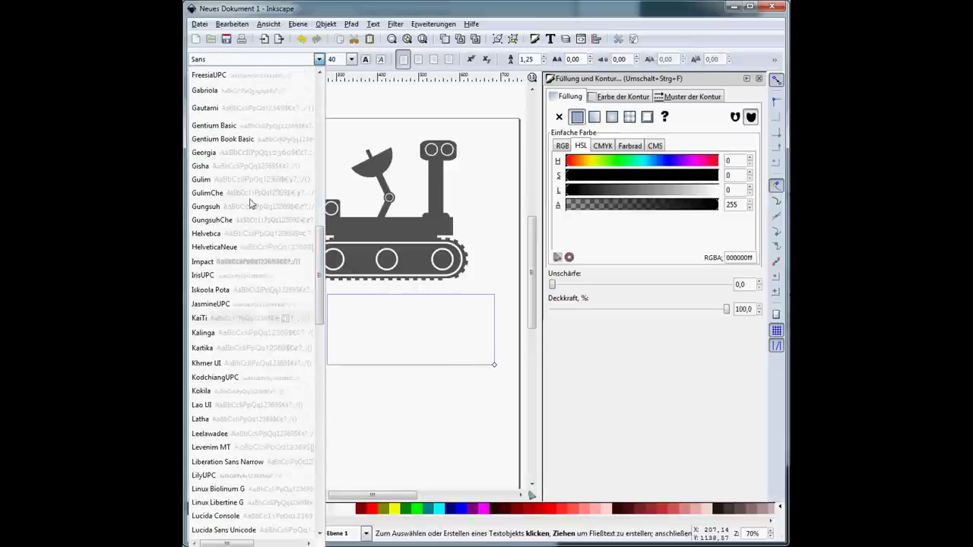
pyautogui.click(243, 248)
pyautogui.click(351, 59)
pyautogui.click(393, 325)
pyautogui.hotkey('shift', 'e')
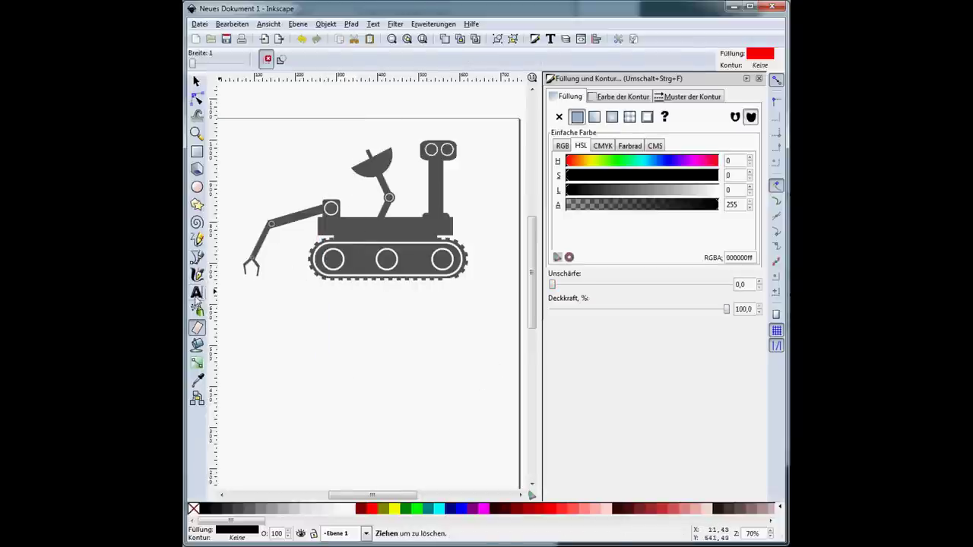
# Step: Write "RRE" below the robot in HelveticaNeue and set its font size to 144
pyautogui.click(196, 292)
pyautogui.click(334, 304)
pyautogui.write('RRE')
pyautogui.hotkey('shift', 'Left')
pyautogui.hotkey('shift', 'Left')
pyautogui.hotkey('shift', 'Left')
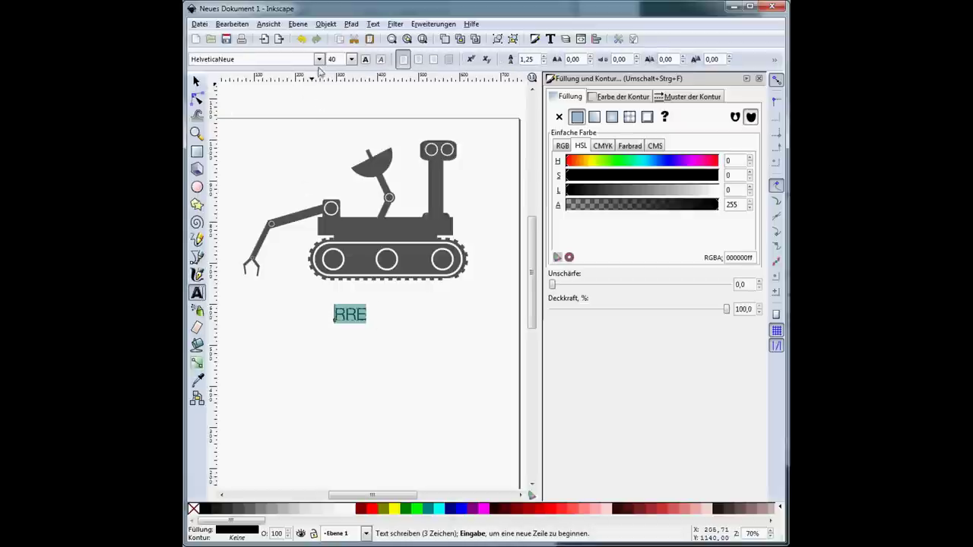
pyautogui.write('4')
pyautogui.press('Return')
# Step: Colour the letter E of the text orange-brown with the RGBA value bc7c18ff
pyautogui.moveTo(413, 301); pyautogui.dragTo(461, 304)
pyautogui.click(586, 161)
pyautogui.click(637, 189)
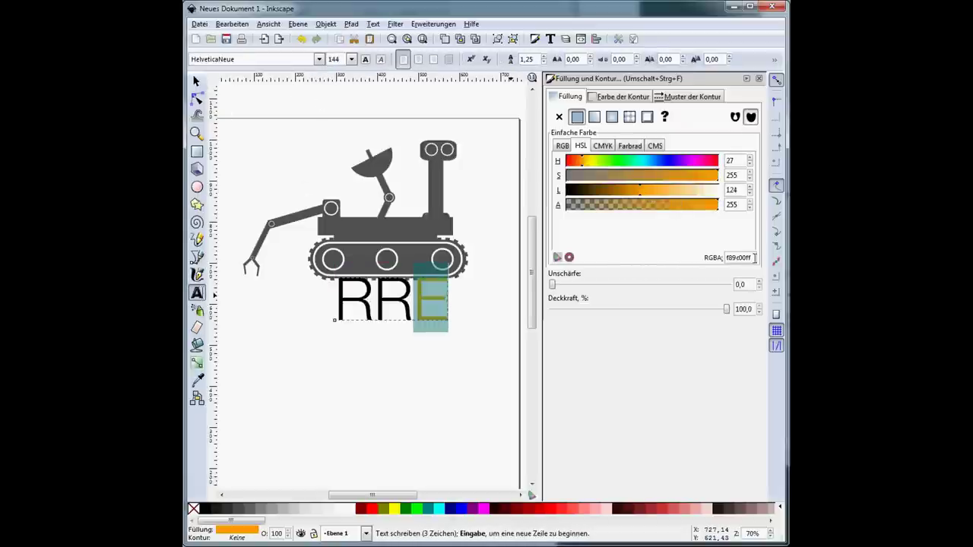
pyautogui.click(680, 262)
pyautogui.write('bc7c18ff')
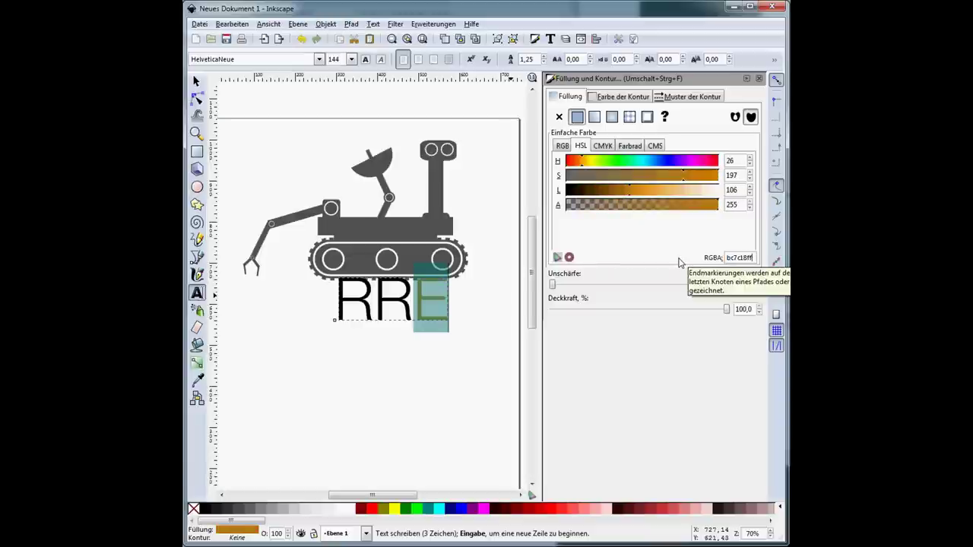
pyautogui.press('Return')
# Step: Colour the letters RR dark grey with the RGBA value 555555ff and finish editing the text
pyautogui.moveTo(413, 303); pyautogui.dragTo(334, 302)
pyautogui.click(738, 257)
pyautogui.write('55')
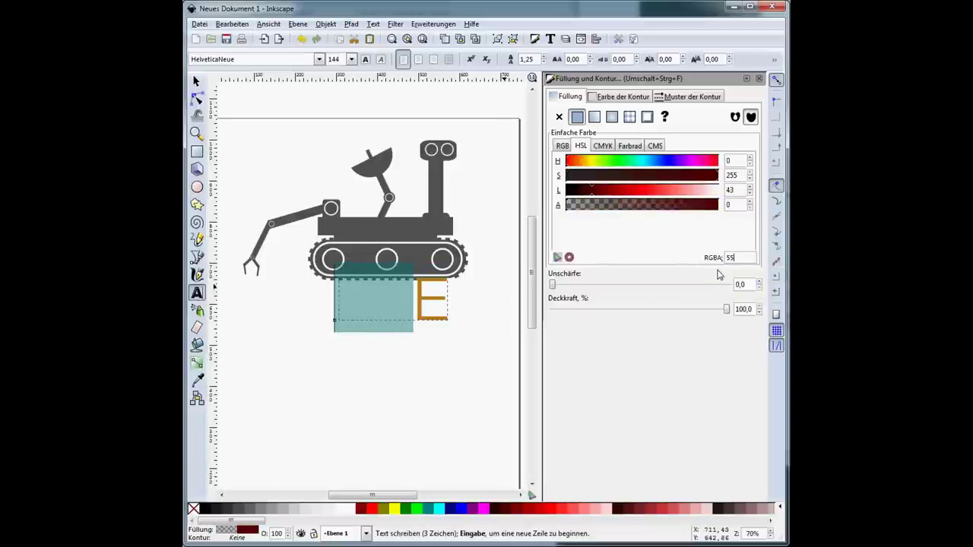
pyautogui.write('5555ff')
pyautogui.press('Return')
pyautogui.press('F1')
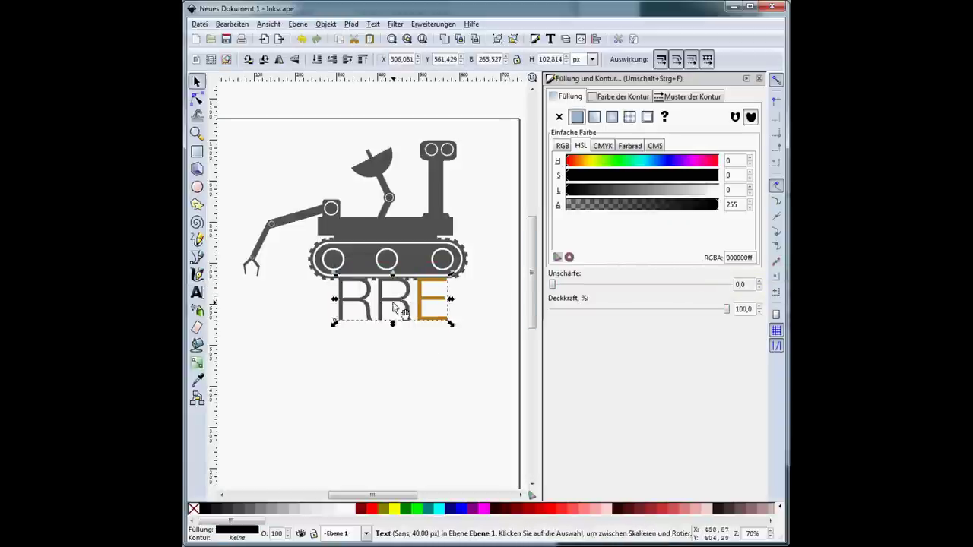